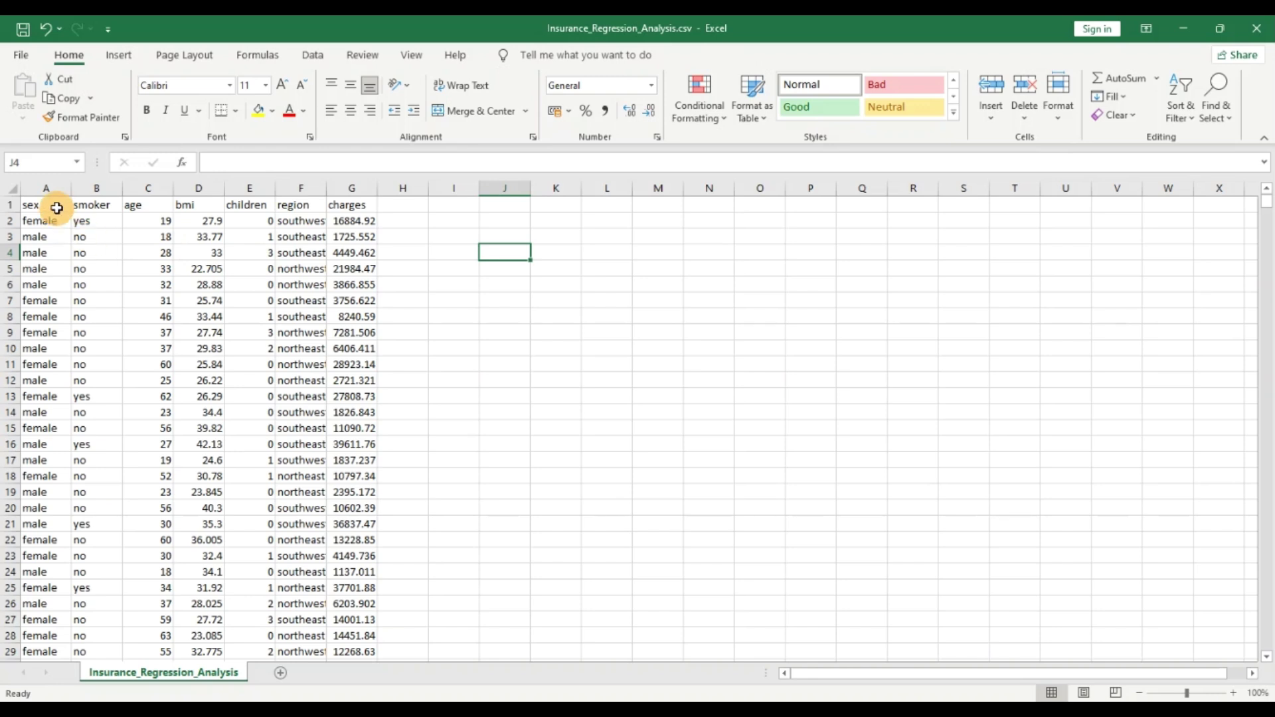
Examine the dataset's header cells in row 1: sex, smoker, age, bmi, children, region and charges.
{"action": "left_click", "coordinate": [67, 207]}
{"action": "left_click", "coordinate": [93, 205]}
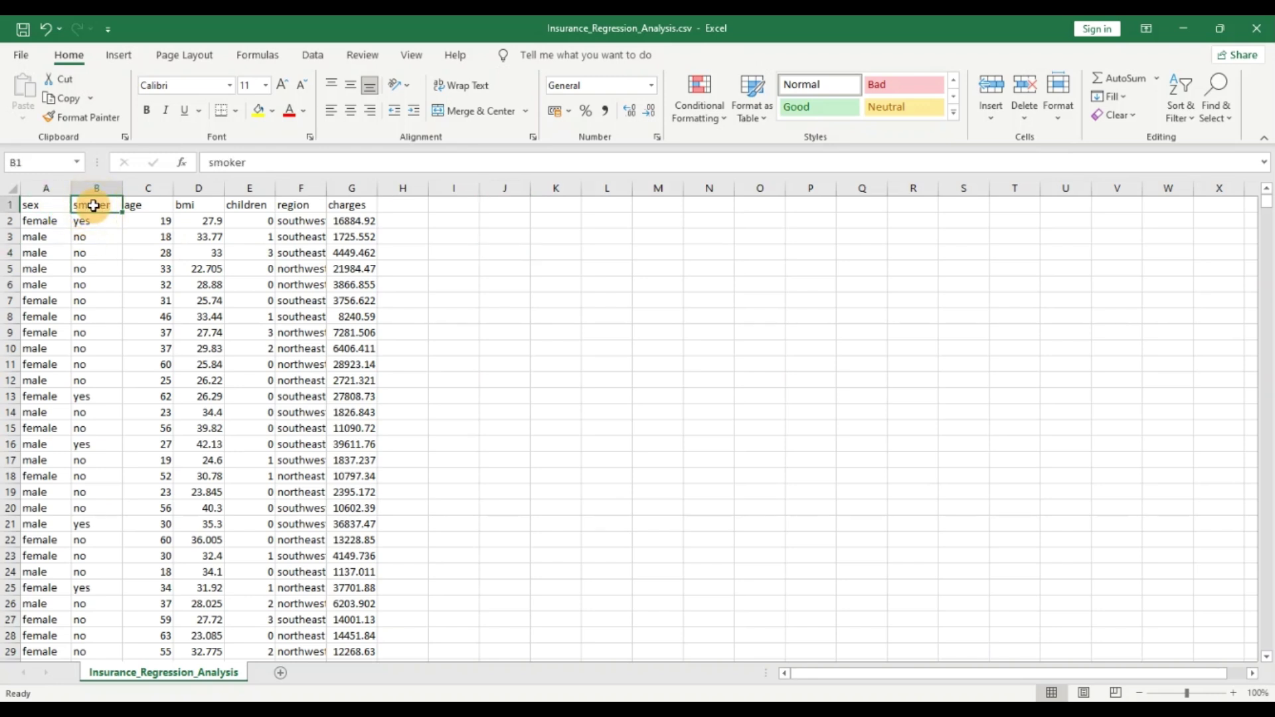
{"action": "left_click", "coordinate": [135, 205]}
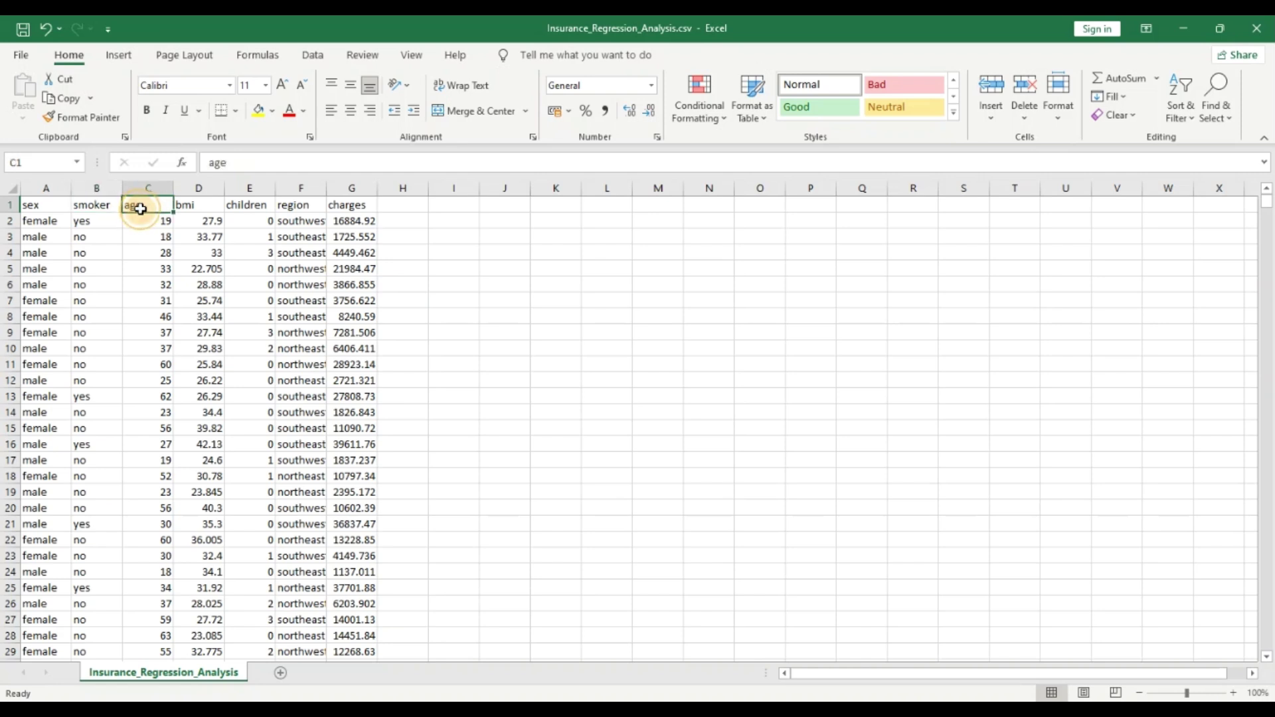
{"action": "left_click", "coordinate": [191, 207]}
{"action": "left_click", "coordinate": [243, 205]}
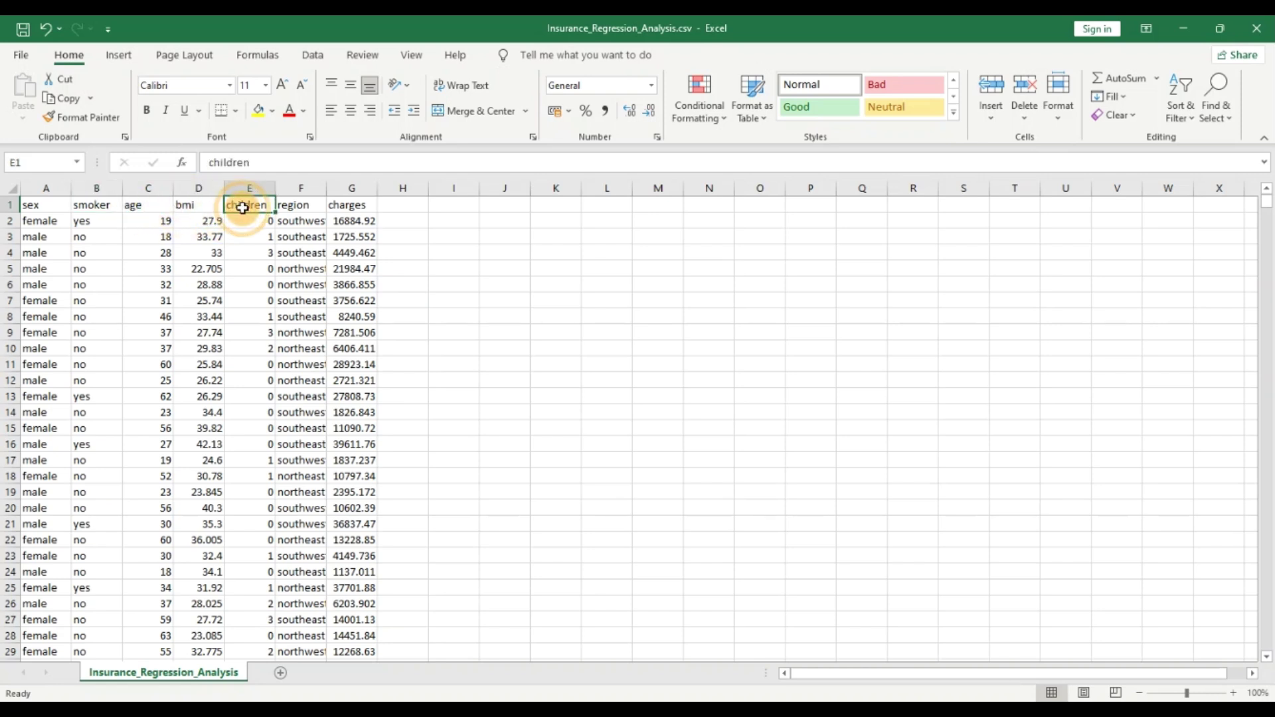
{"action": "left_click", "coordinate": [282, 208]}
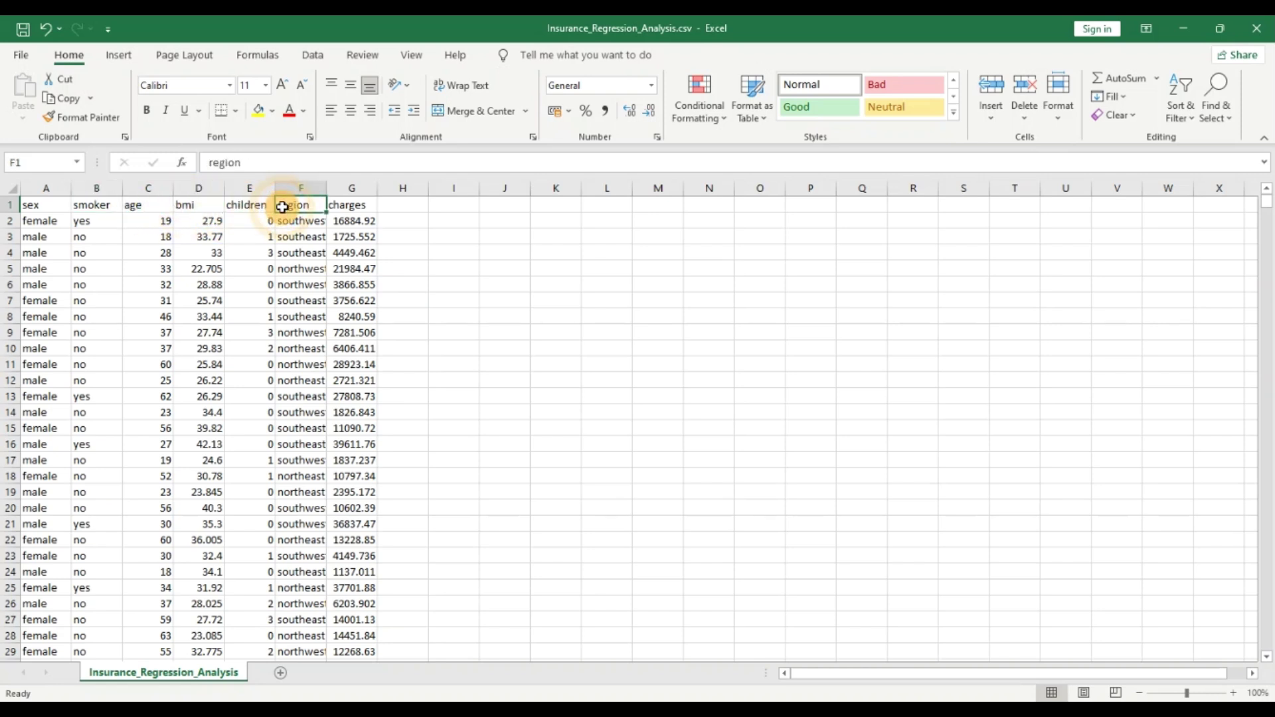
{"action": "left_click", "coordinate": [346, 208]}
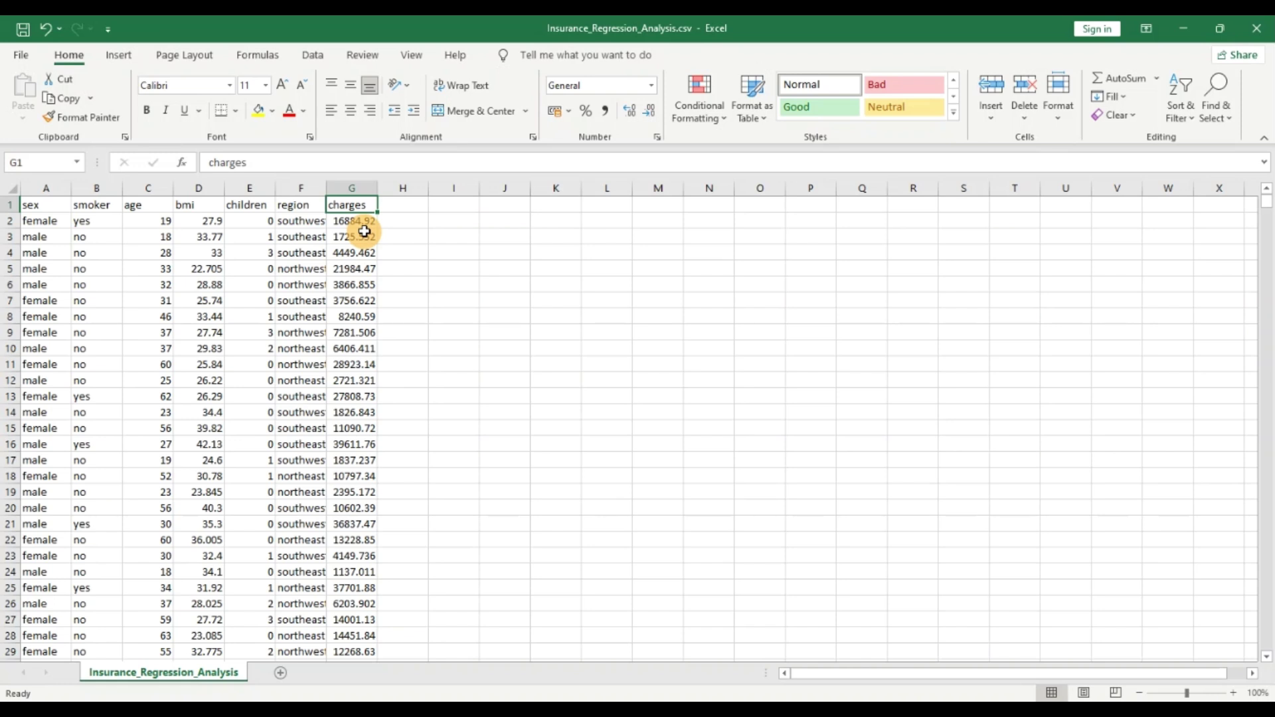
Insert a text box across columns I to M in rows 2–4 containing "charges = b0 + b1*age + b2 * bmi".
{"action": "left_click", "coordinate": [120, 56]}
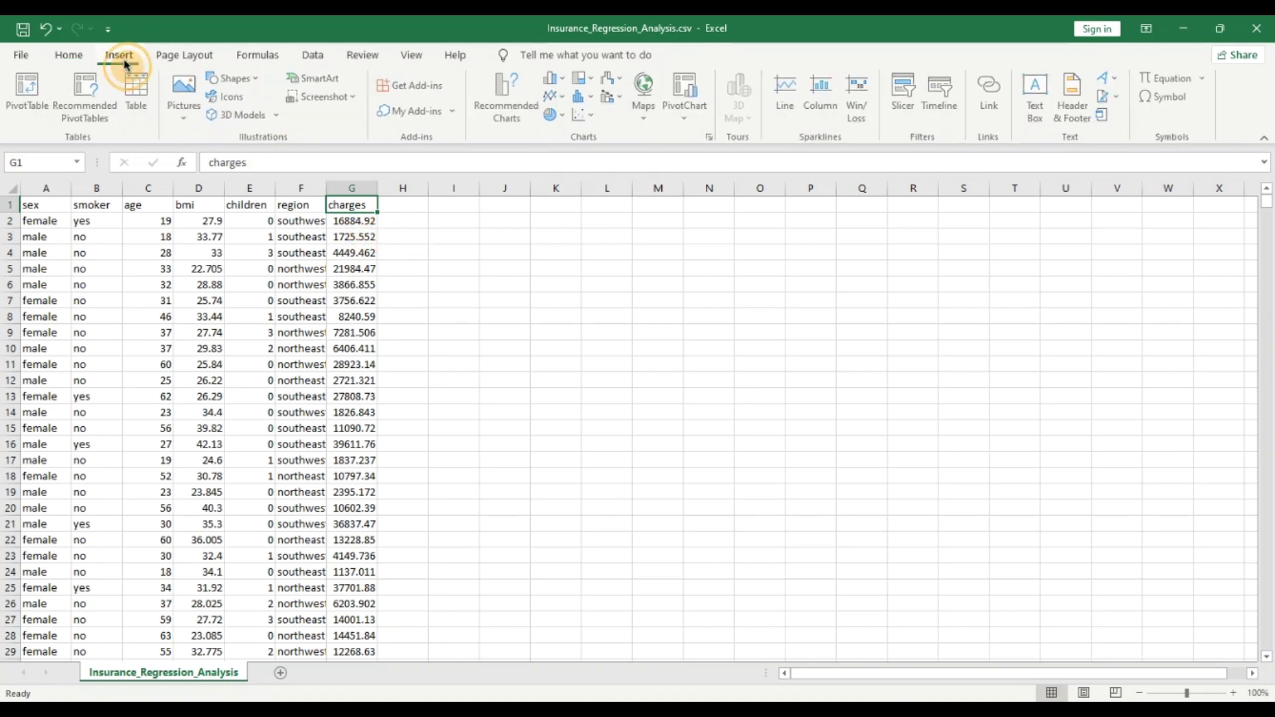
{"action": "left_click", "coordinate": [1038, 93]}
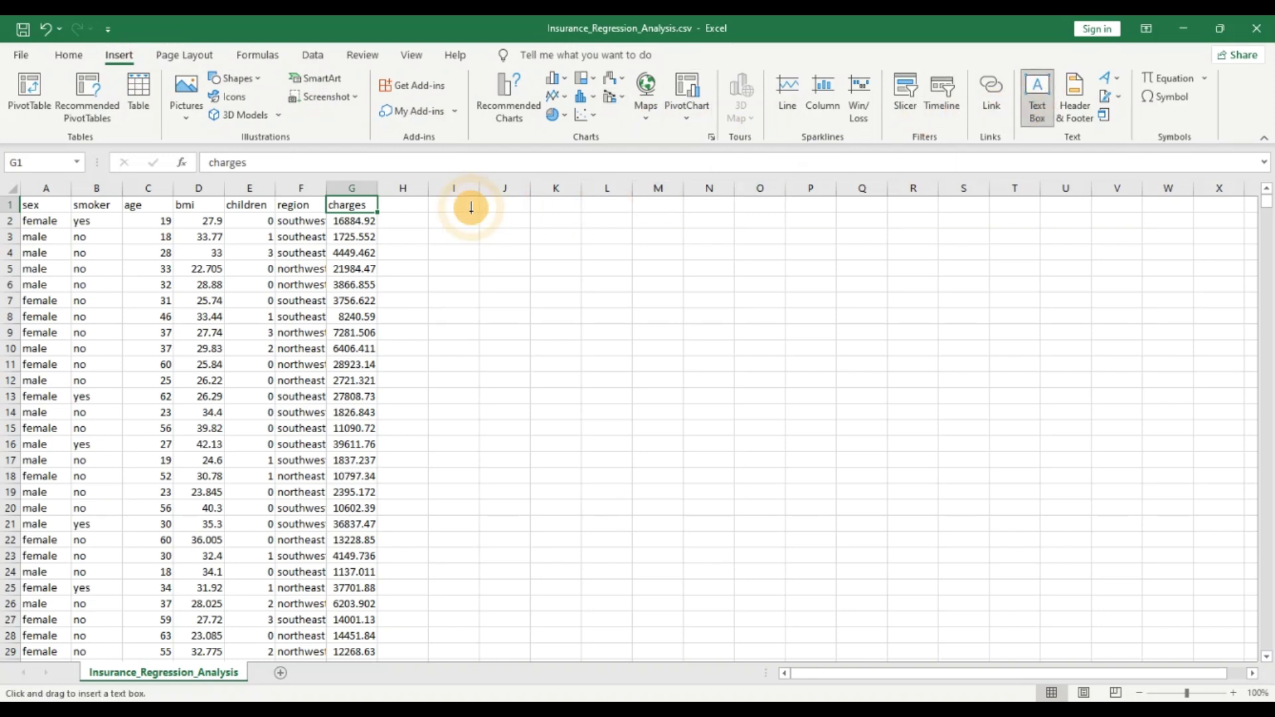
{"action": "left_click_drag", "start_coordinate": [430, 215], "coordinate": [644, 248]}
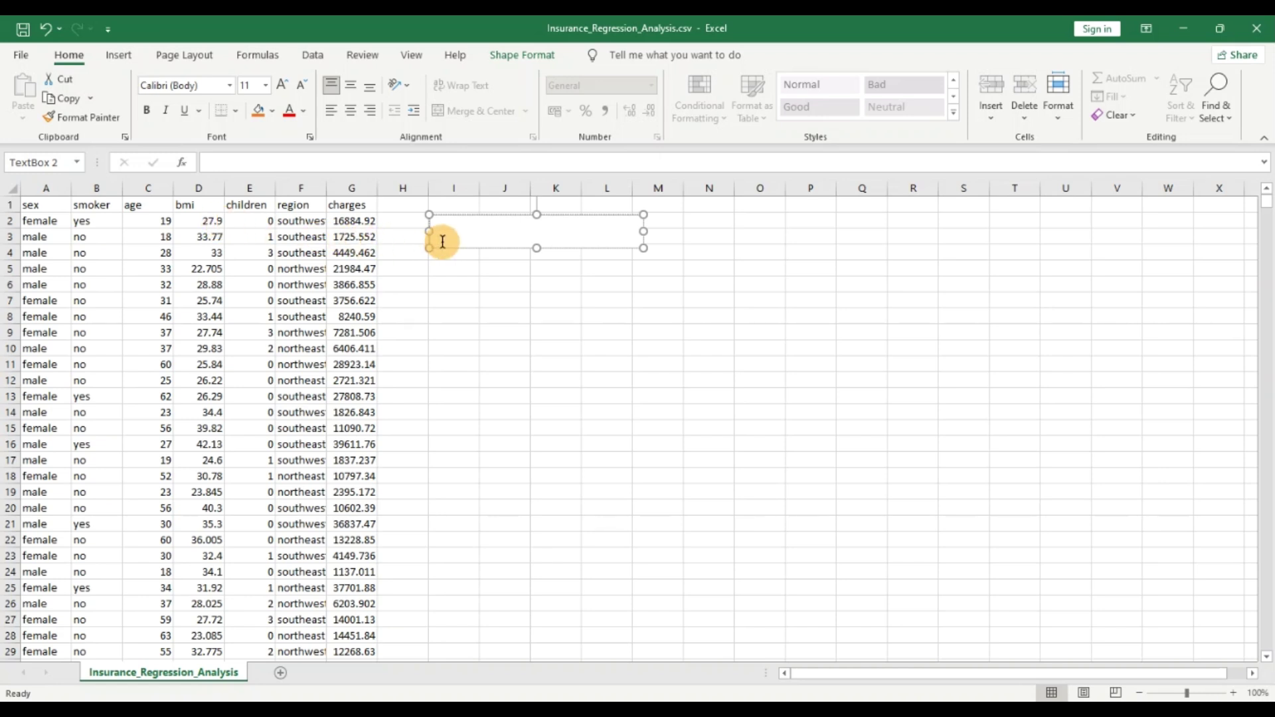
{"action": "type", "text": "charges = b0 + b1*age + b2 * bmi"}
{"action": "left_click", "coordinate": [544, 282]}
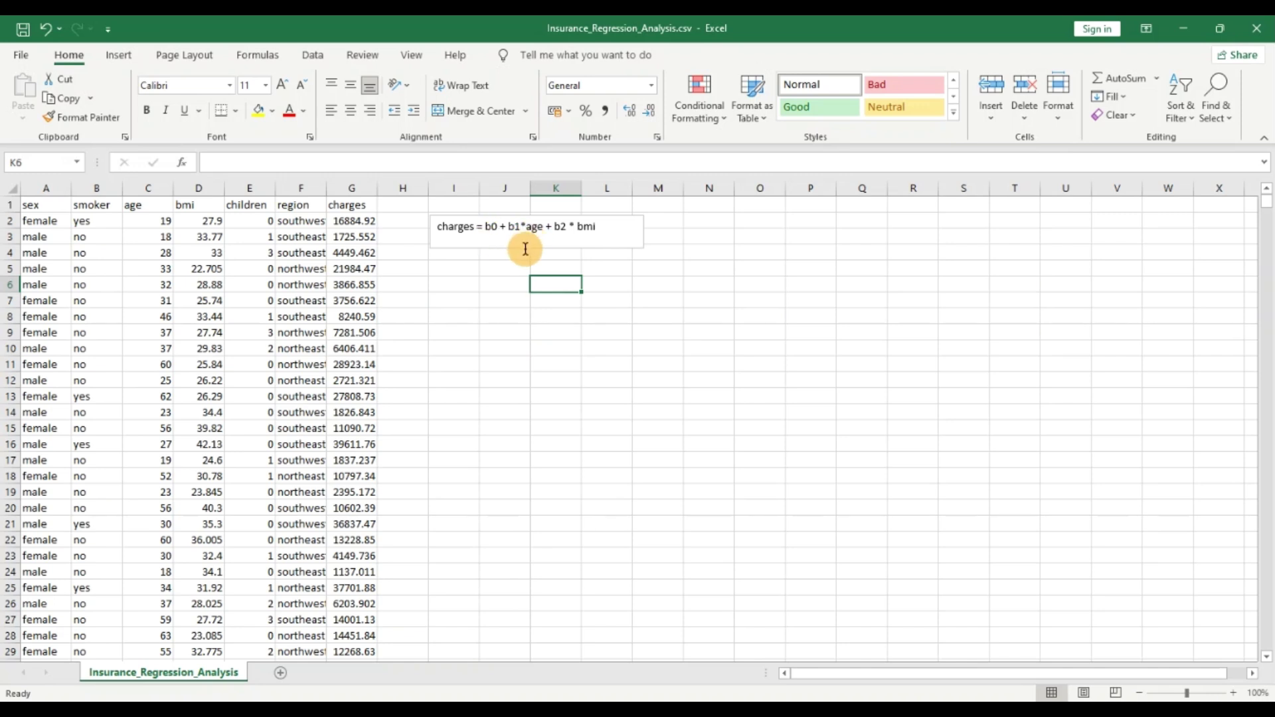
Insert a second text box beside the equation, over columns N and O, with the lines "b1=0" and "b2=0".
{"action": "left_click", "coordinate": [126, 55]}
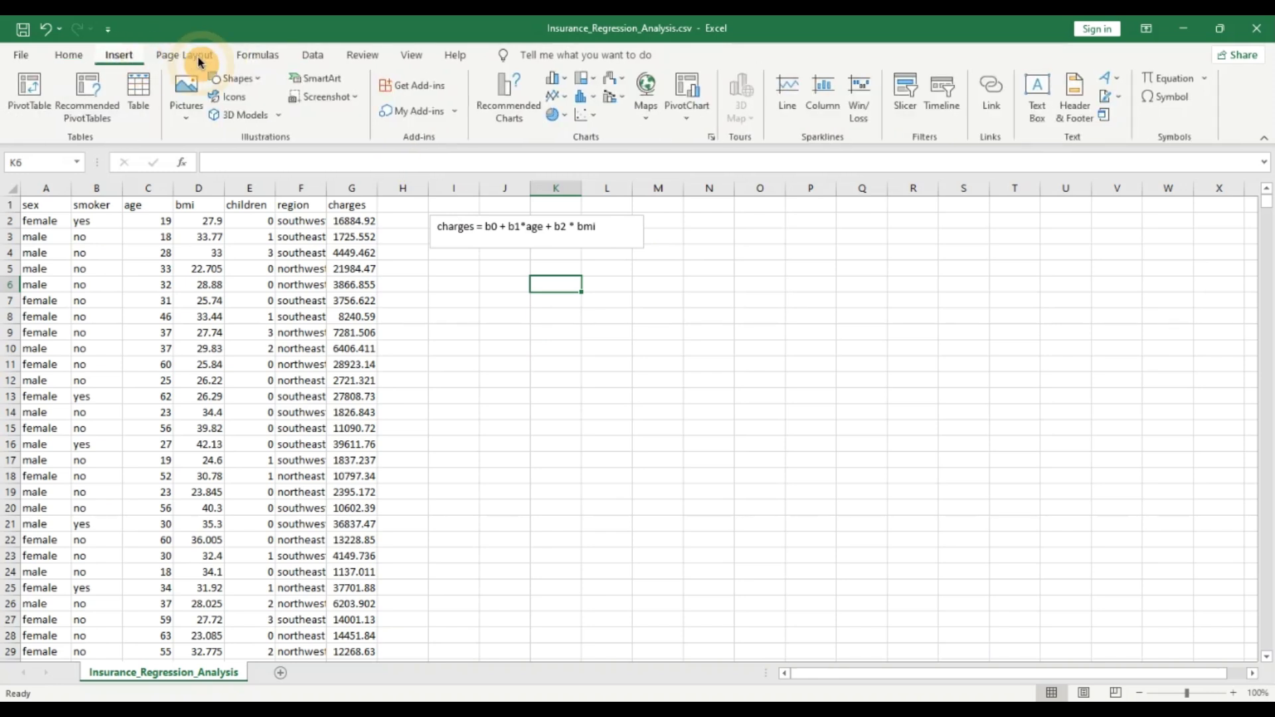
{"action": "left_click", "coordinate": [1037, 96]}
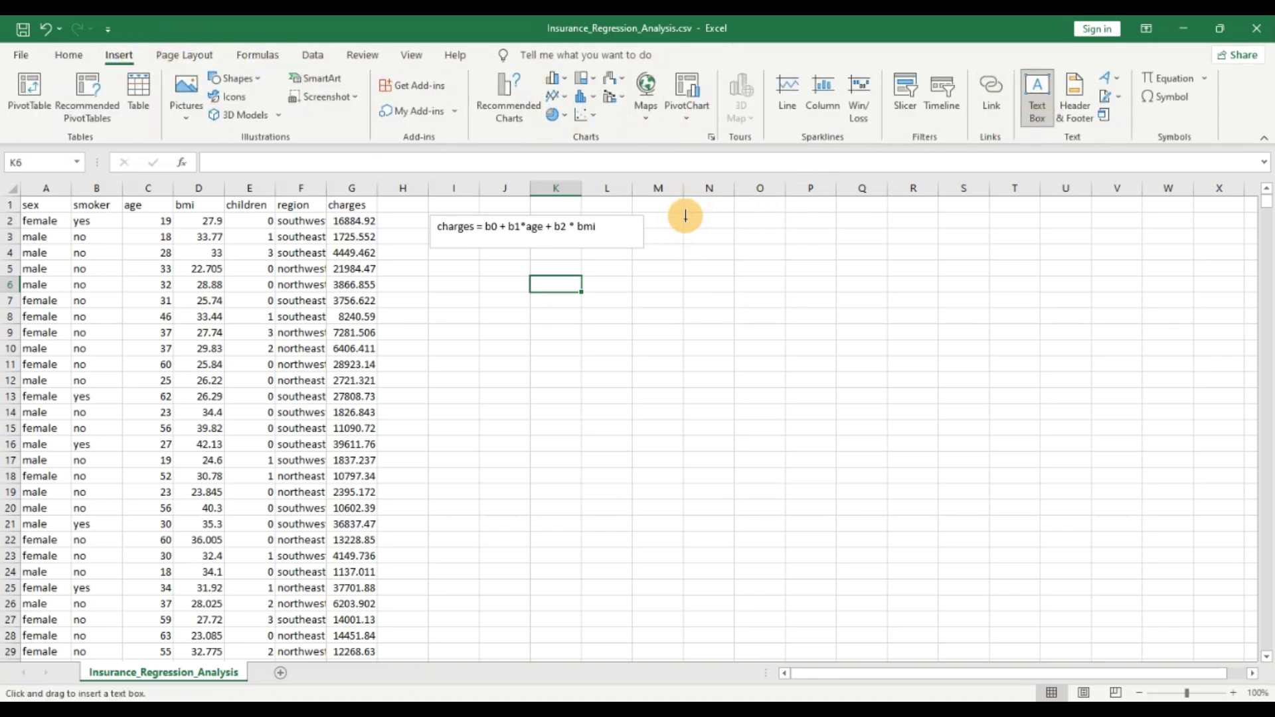
{"action": "left_click_drag", "start_coordinate": [684, 213], "coordinate": [793, 247]}
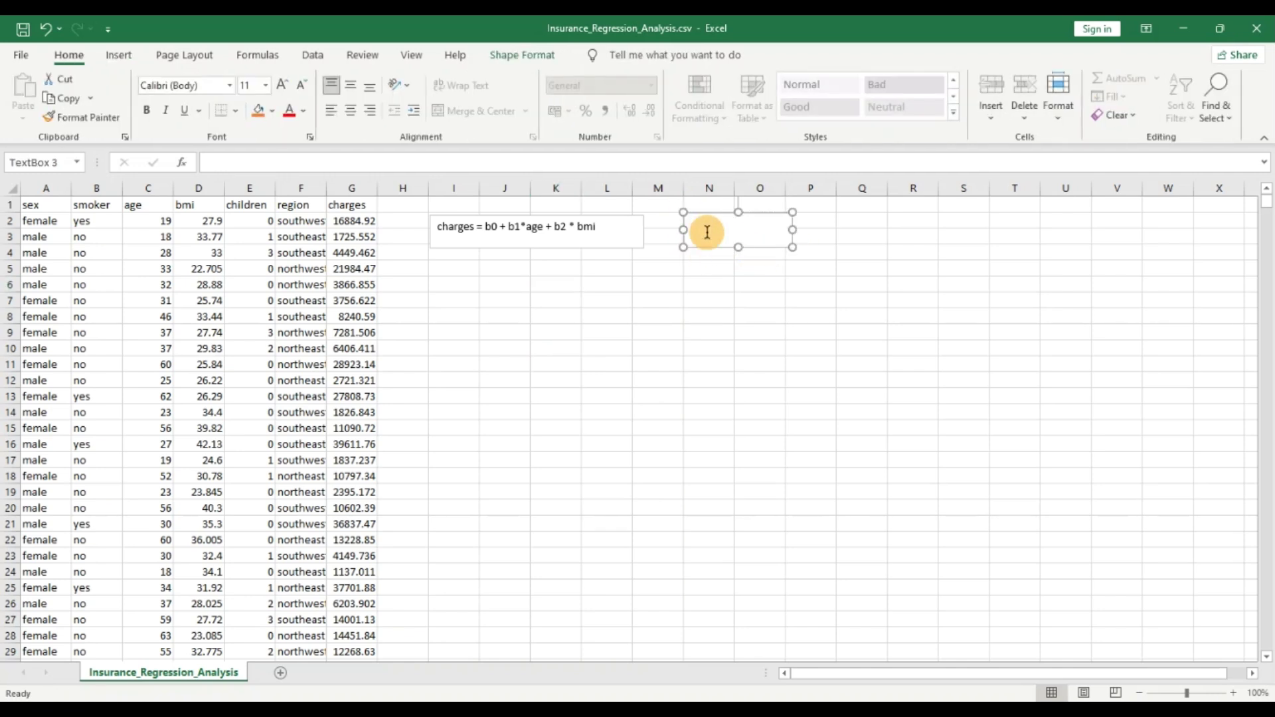
{"action": "type", "text": "b0"}
{"action": "type", "text": "1"}
{"action": "type", "text": "="}
{"action": "type", "text": "0"}
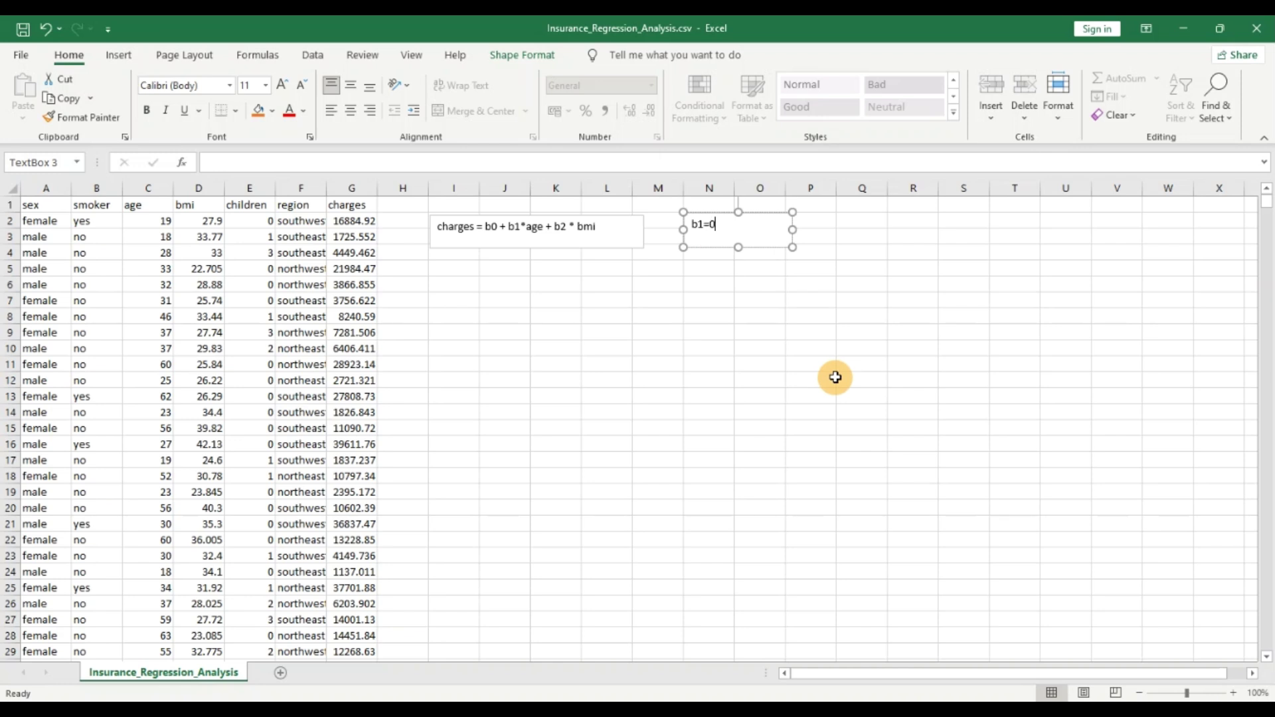
{"action": "key", "text": "Return"}
{"action": "type", "text": "b2=0"}
{"action": "left_click", "coordinate": [836, 377]}
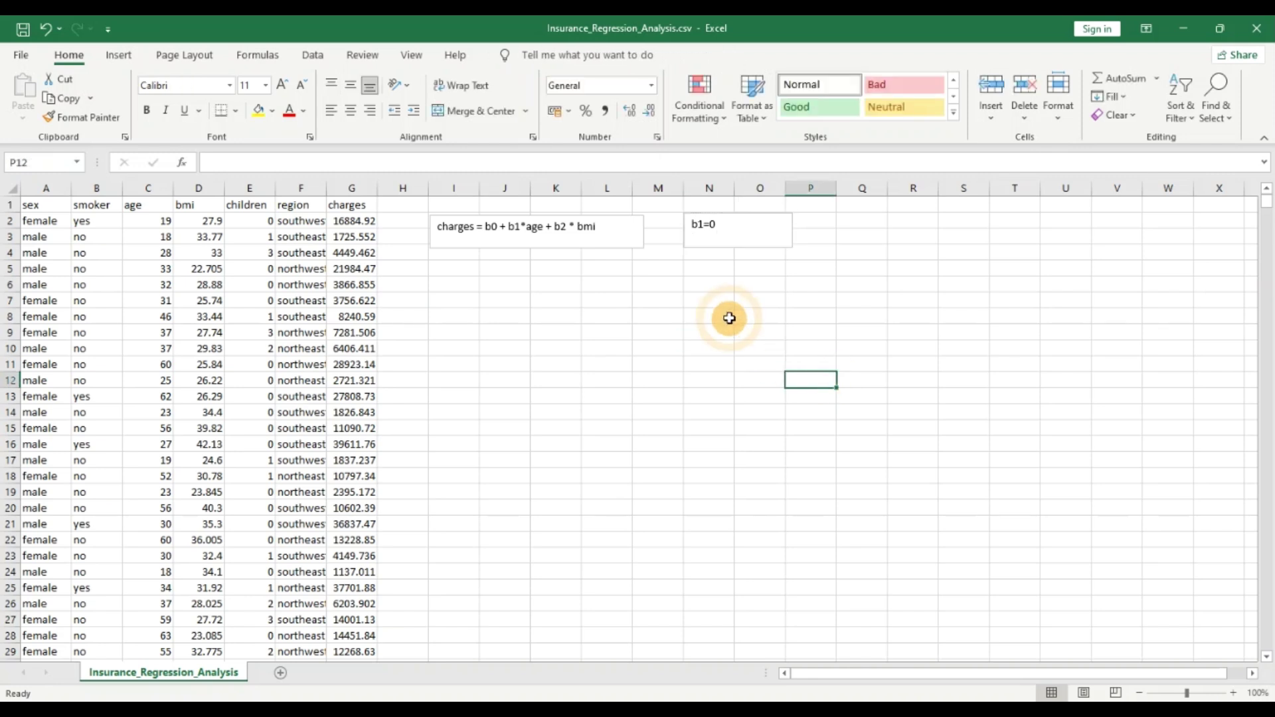
Make the coefficient text box tall enough for both lines and add spaces around the equals signs in each.
{"action": "left_click", "coordinate": [756, 245]}
{"action": "left_click", "coordinate": [737, 251]}
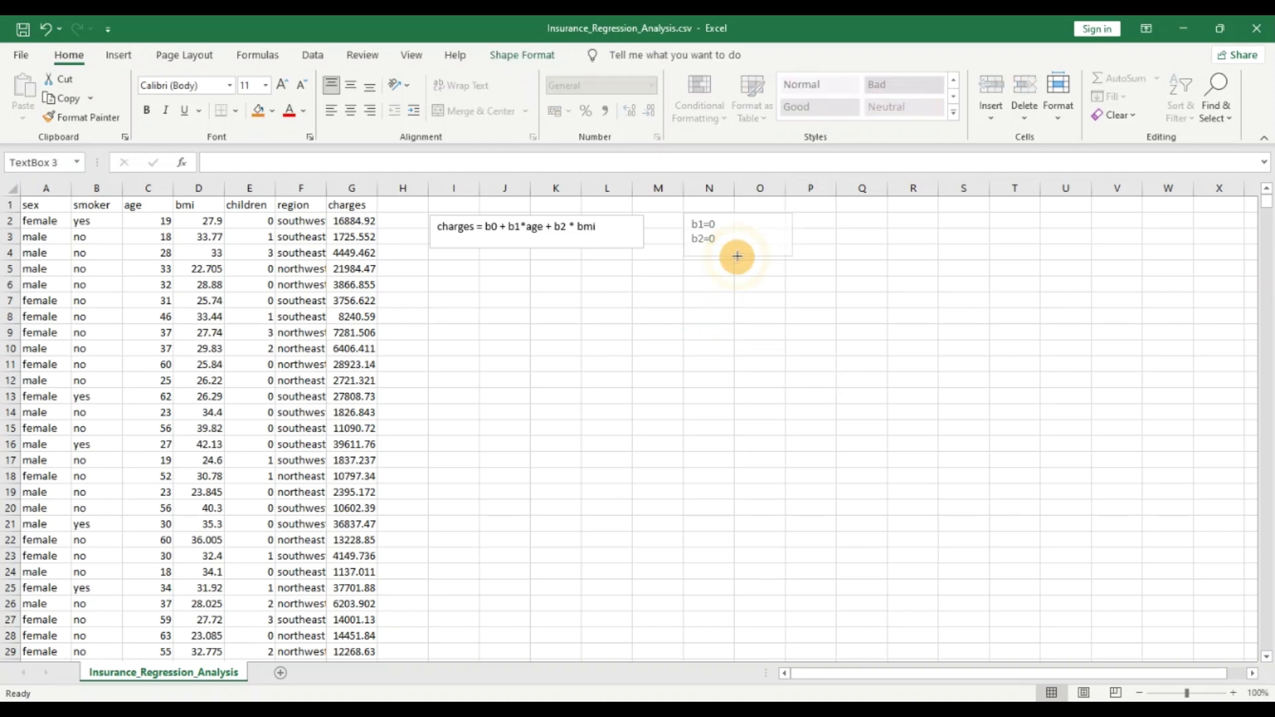
{"action": "left_click", "coordinate": [714, 238]}
{"action": "key", "text": "Up"}
{"action": "key", "text": "Left"}
{"action": "key", "text": "Left"}
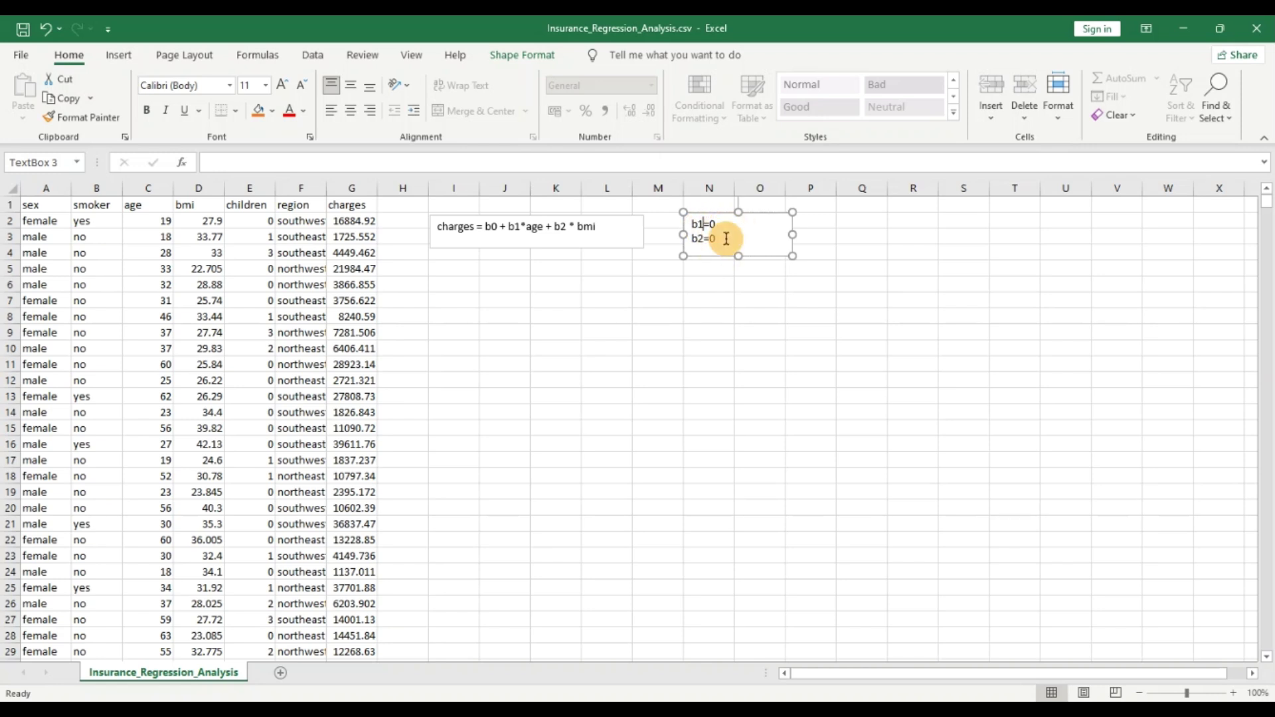
{"action": "key", "text": "Right"}
{"action": "key", "text": "Down"}
{"action": "key", "text": "Left"}
{"action": "key", "text": "Left"}
{"action": "key", "text": "Left"}
{"action": "left_click", "coordinate": [533, 227]}
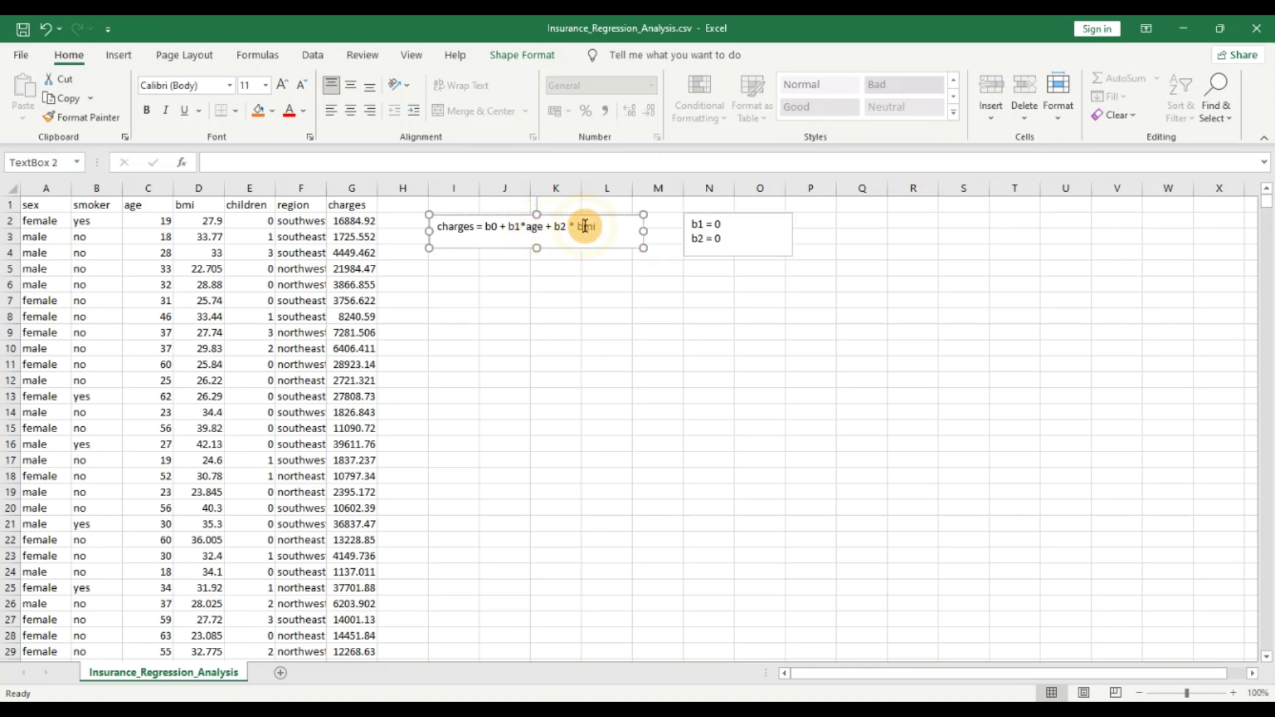
{"action": "left_click", "coordinate": [457, 226]}
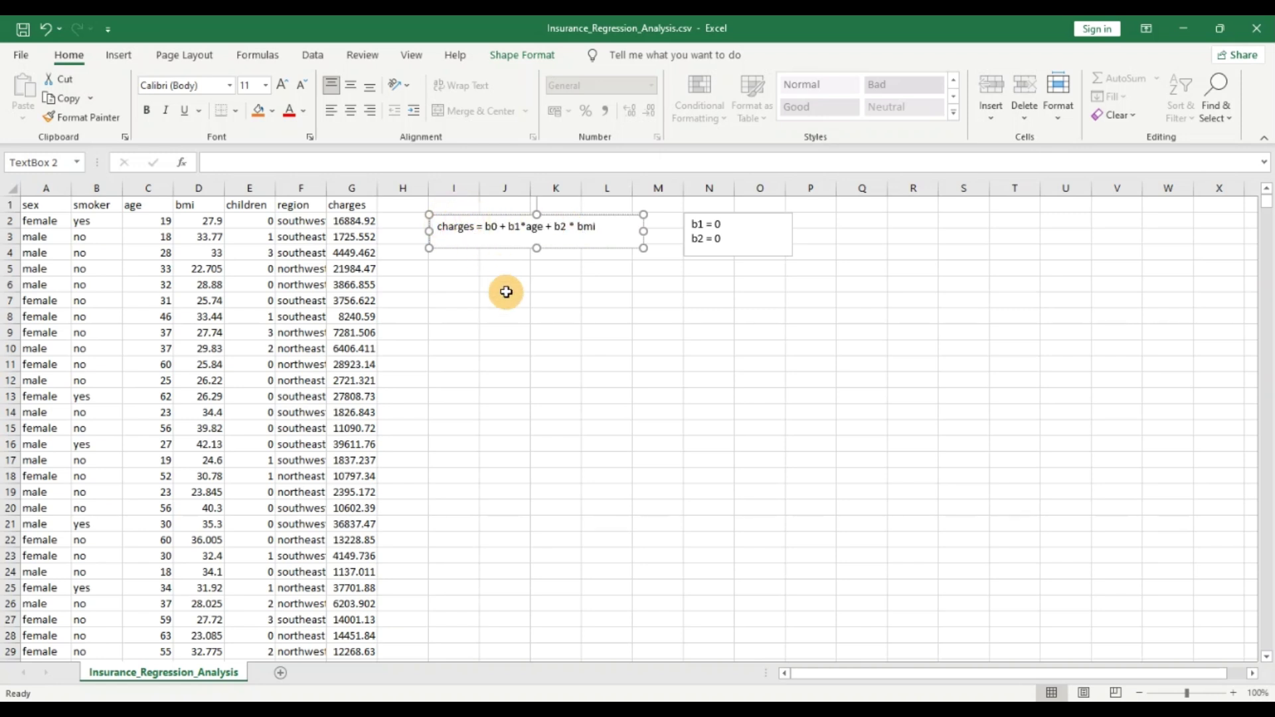
{"action": "left_click", "coordinate": [466, 287]}
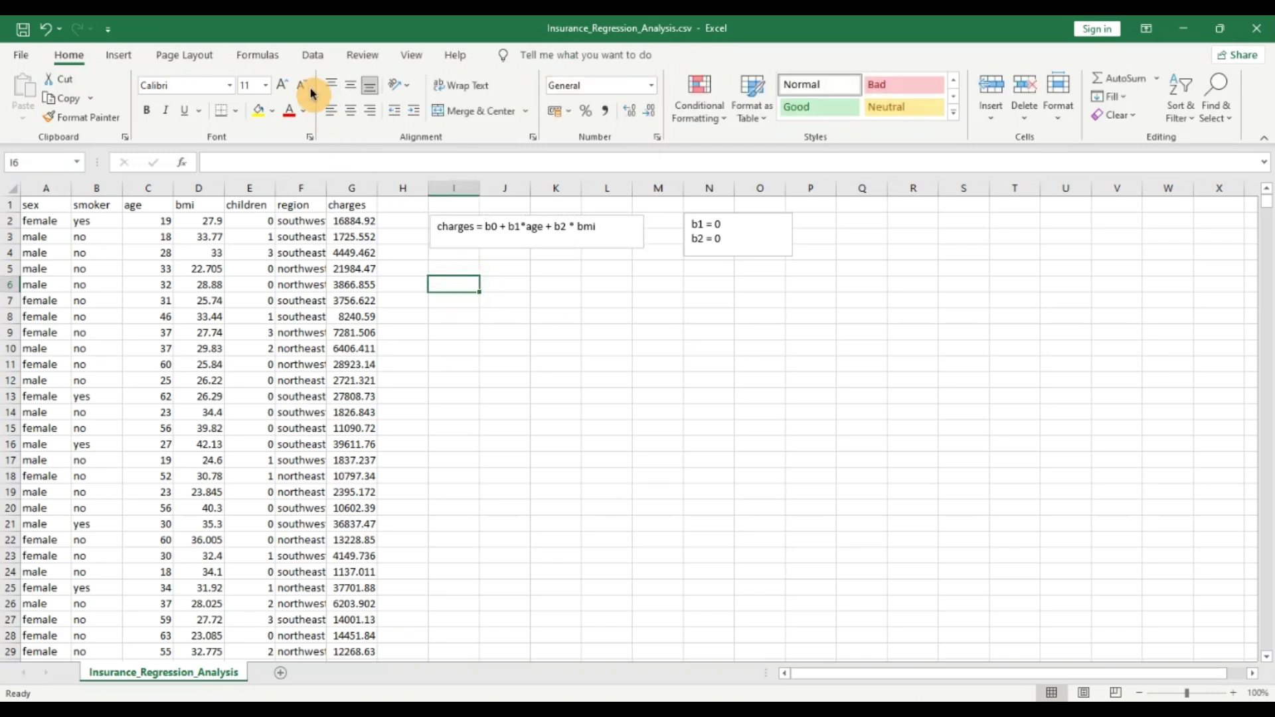
Start the Regression tool from the Data Analysis tools.
{"action": "left_click", "coordinate": [313, 55]}
{"action": "left_click", "coordinate": [1163, 88]}
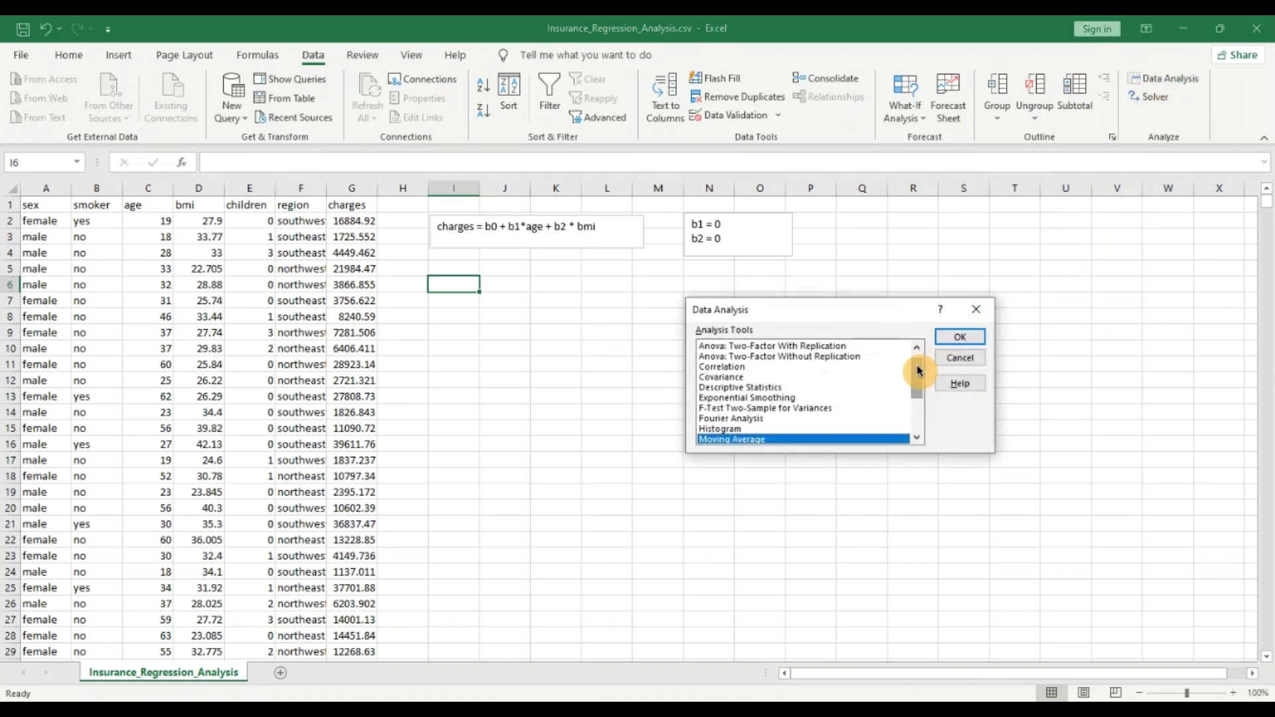
{"action": "left_click_drag", "start_coordinate": [917, 370], "coordinate": [919, 374]}
{"action": "left_click_drag", "start_coordinate": [918, 374], "coordinate": [922, 408]}
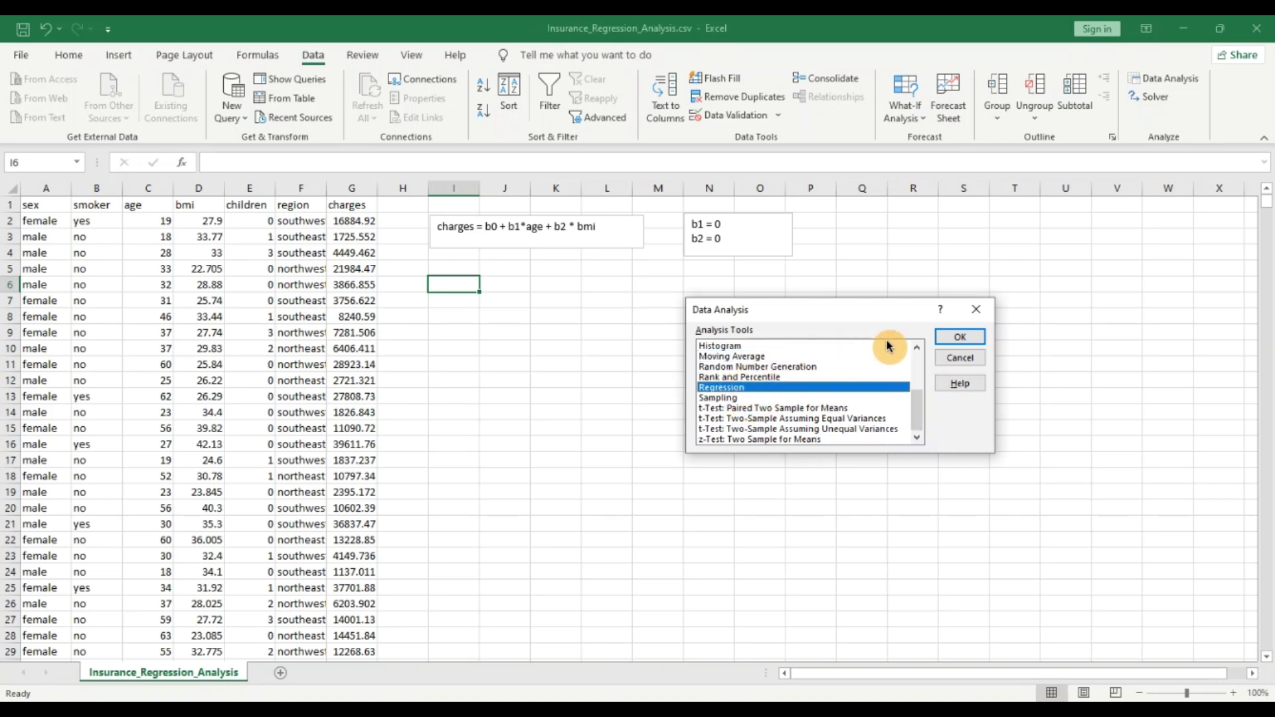
{"action": "left_click", "coordinate": [959, 336]}
Set the regression's Input Y Range to the charges column with its header, $G$1:$G$1339.
{"action": "left_click", "coordinate": [845, 276]}
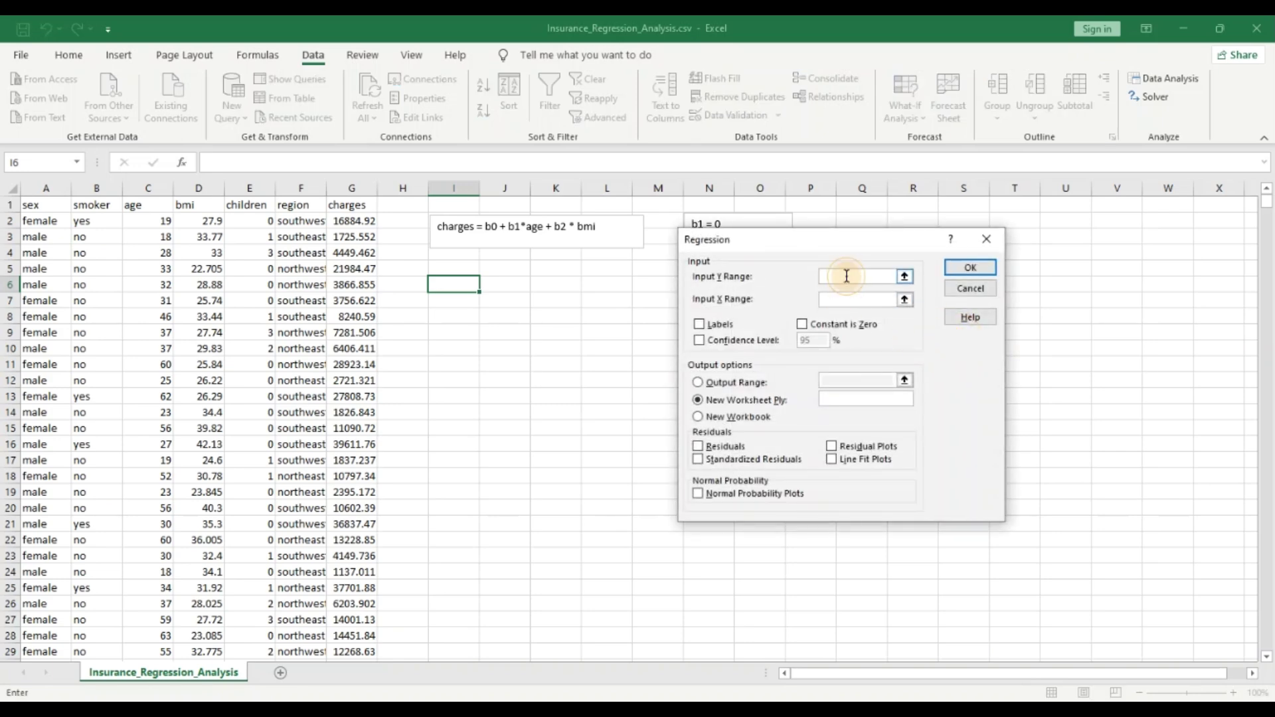
{"action": "left_click", "coordinate": [361, 200]}
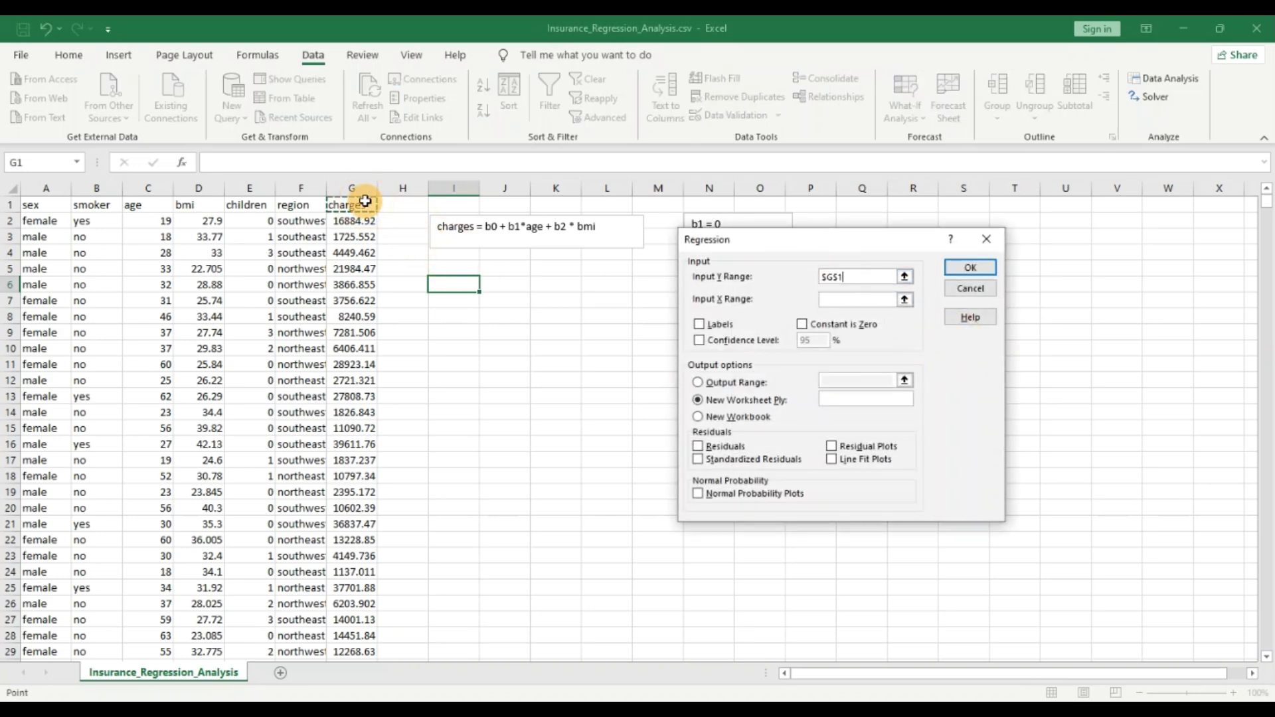
{"action": "key", "text": "ctrl+shift+Down"}
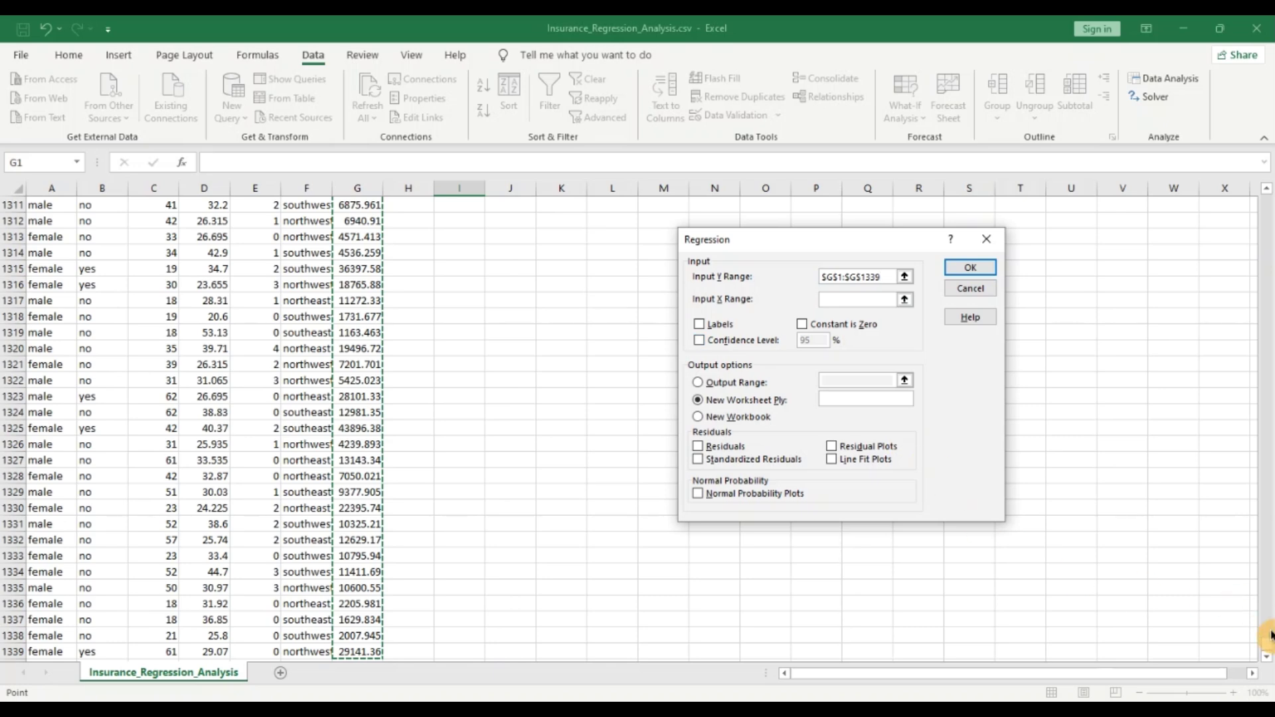
Set the regression's Input X Range to the age and bmi columns with their headers, $C$1:$D$1339.
{"action": "left_click", "coordinate": [864, 300]}
{"action": "left_click_drag", "start_coordinate": [1266, 643], "coordinate": [1260, 177]}
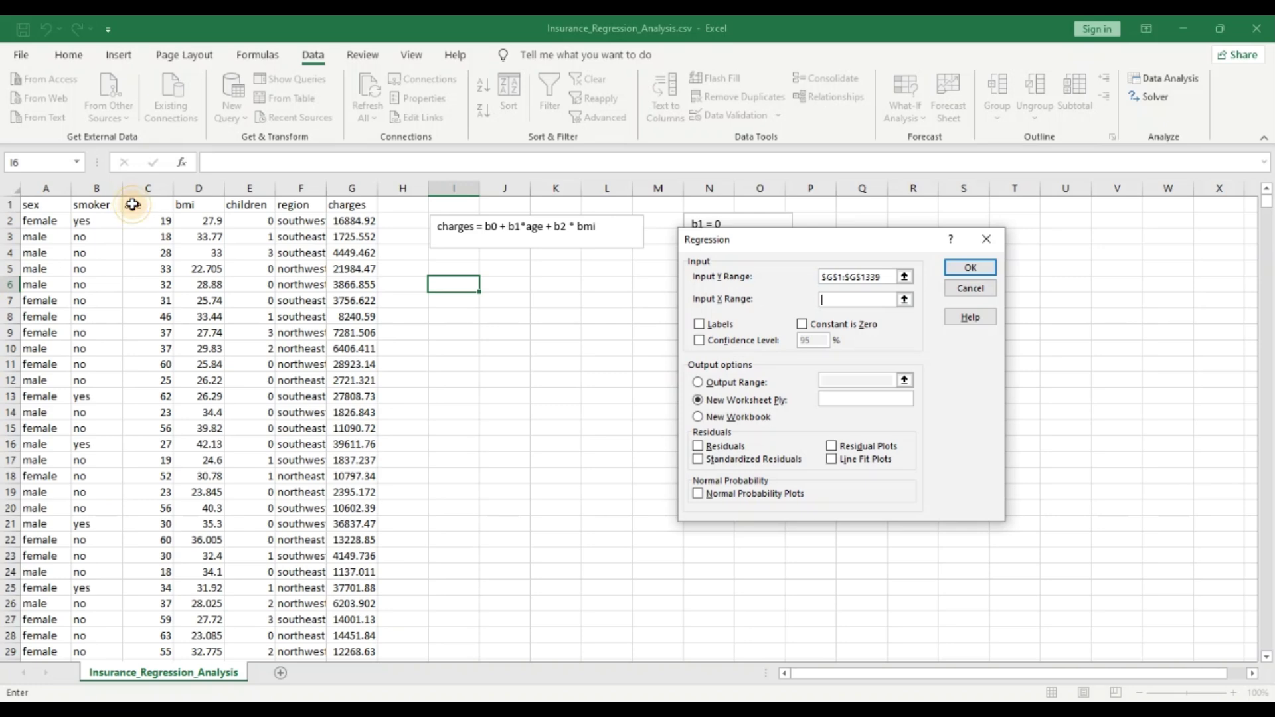
{"action": "left_click_drag", "start_coordinate": [133, 205], "coordinate": [194, 198]}
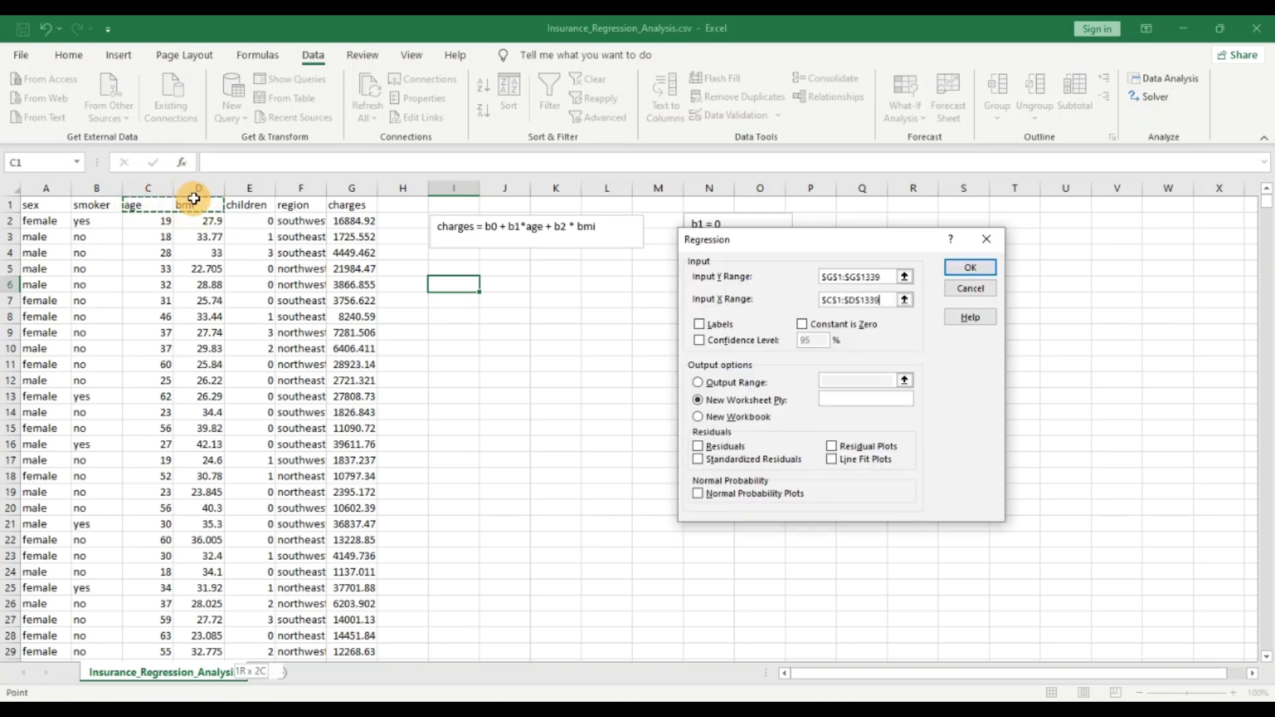
{"action": "left_click_drag", "start_coordinate": [1266, 646], "coordinate": [1261, 188]}
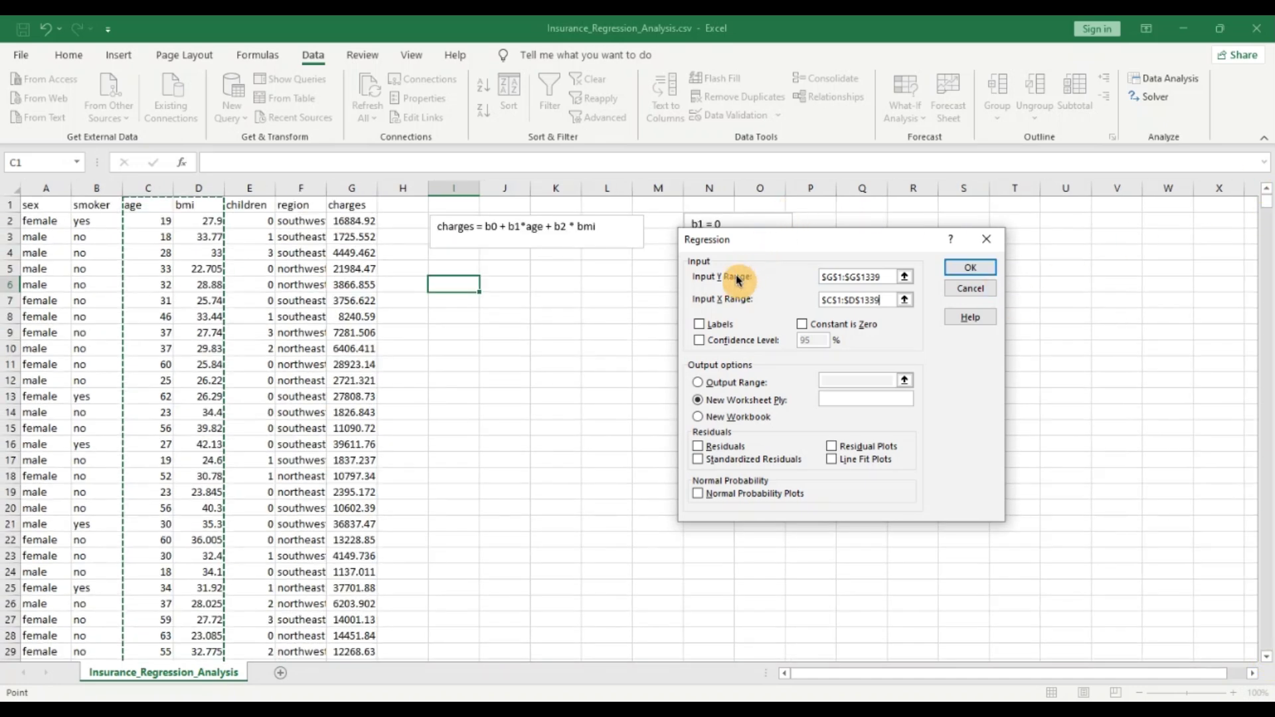
Turn on Labels, set the output range to $I$6 on the current sheet, and run the regression.
{"action": "left_click", "coordinate": [700, 325]}
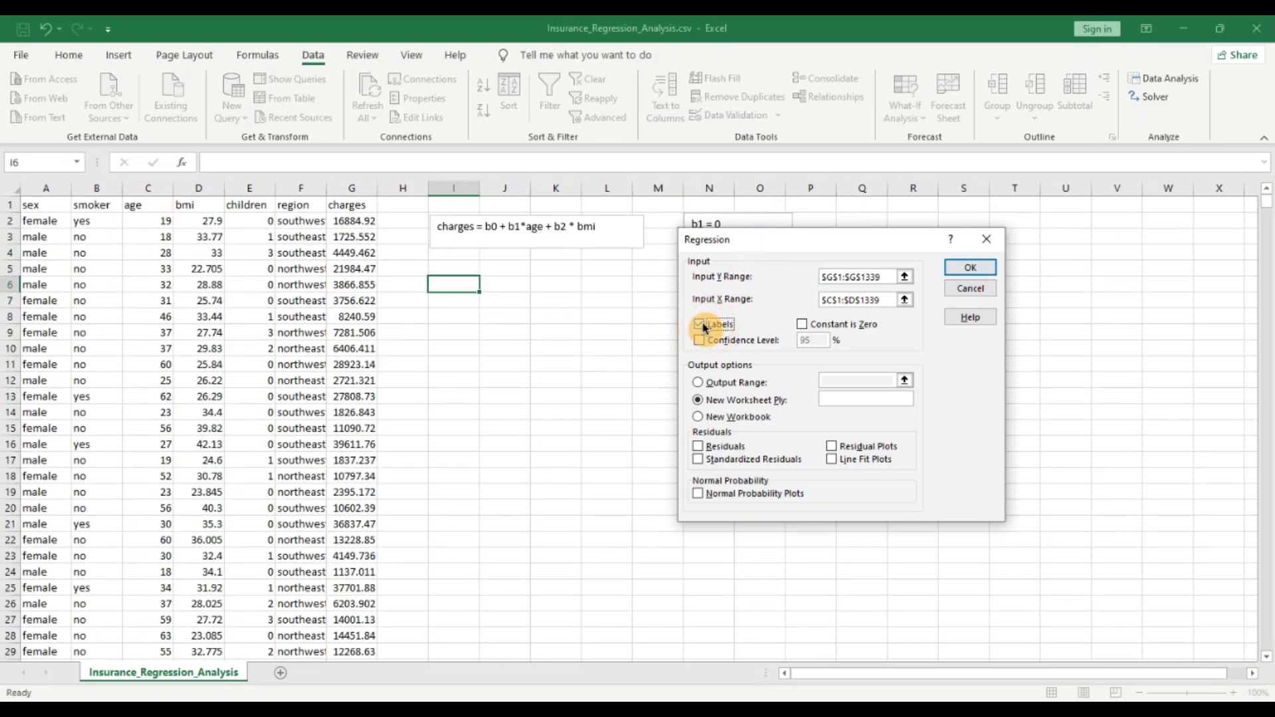
{"action": "left_click", "coordinate": [697, 383]}
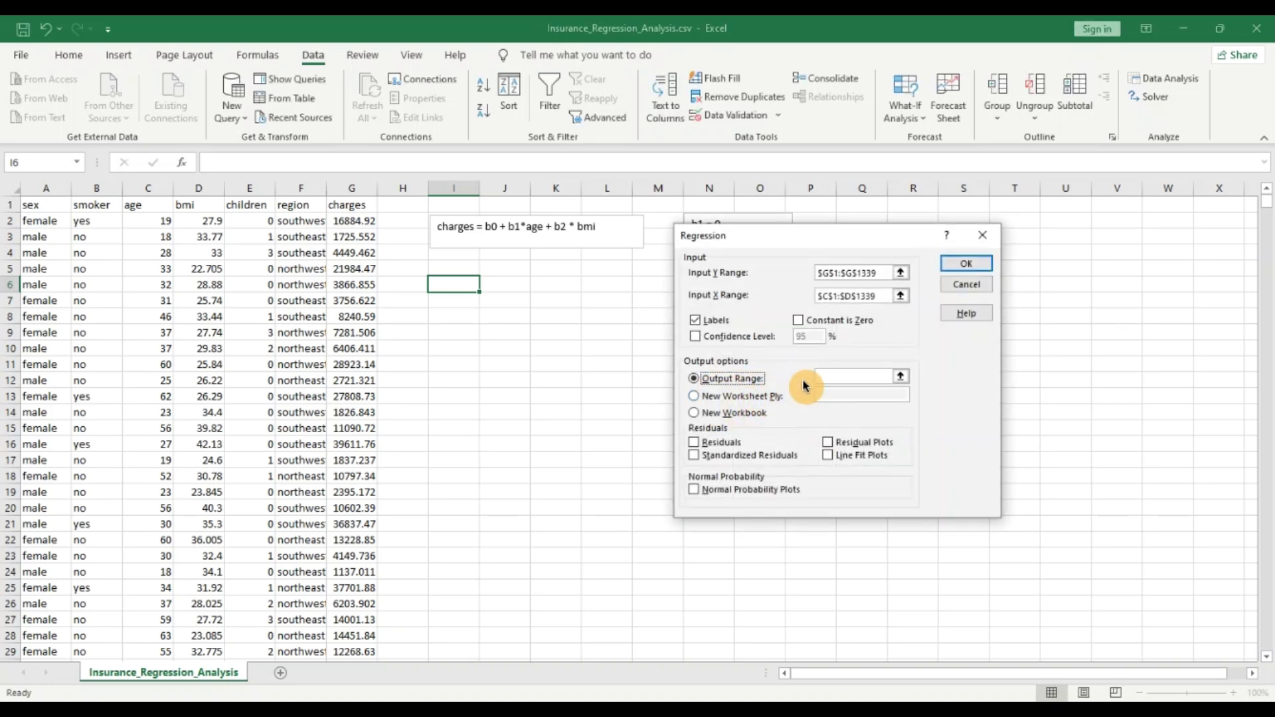
{"action": "left_click", "coordinate": [847, 374]}
{"action": "left_click", "coordinate": [457, 284]}
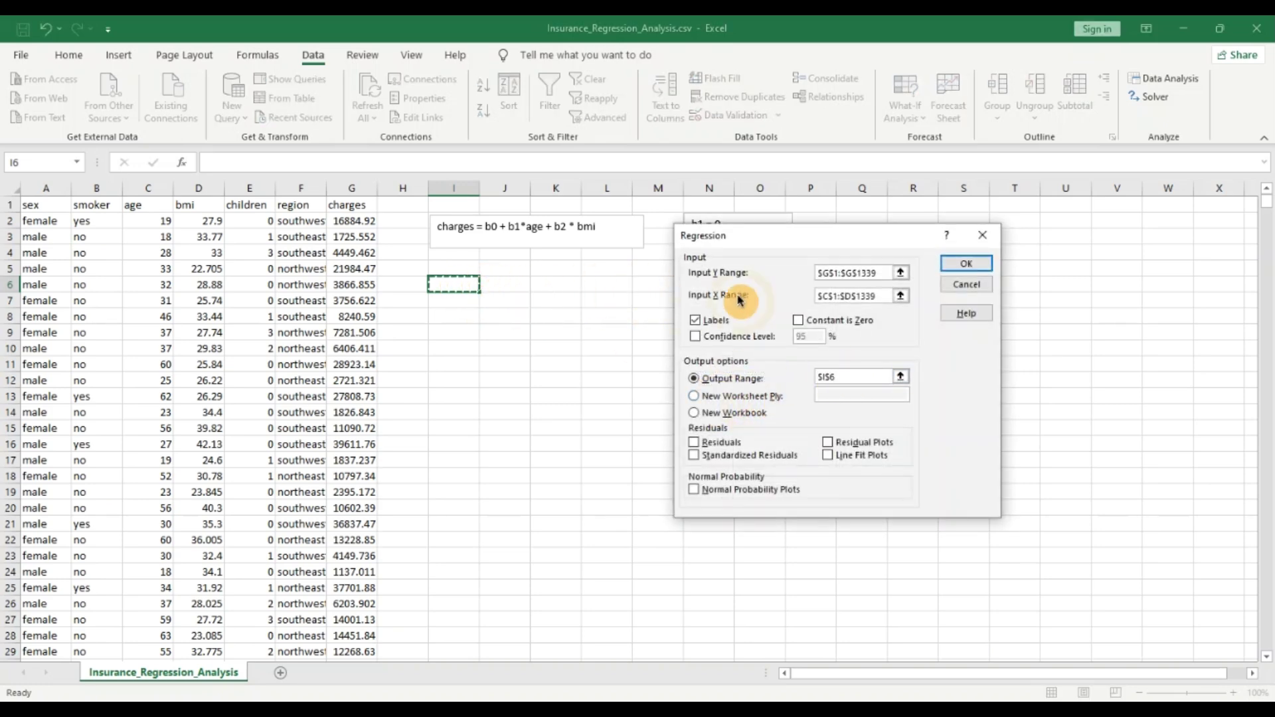
{"action": "left_click", "coordinate": [966, 264]}
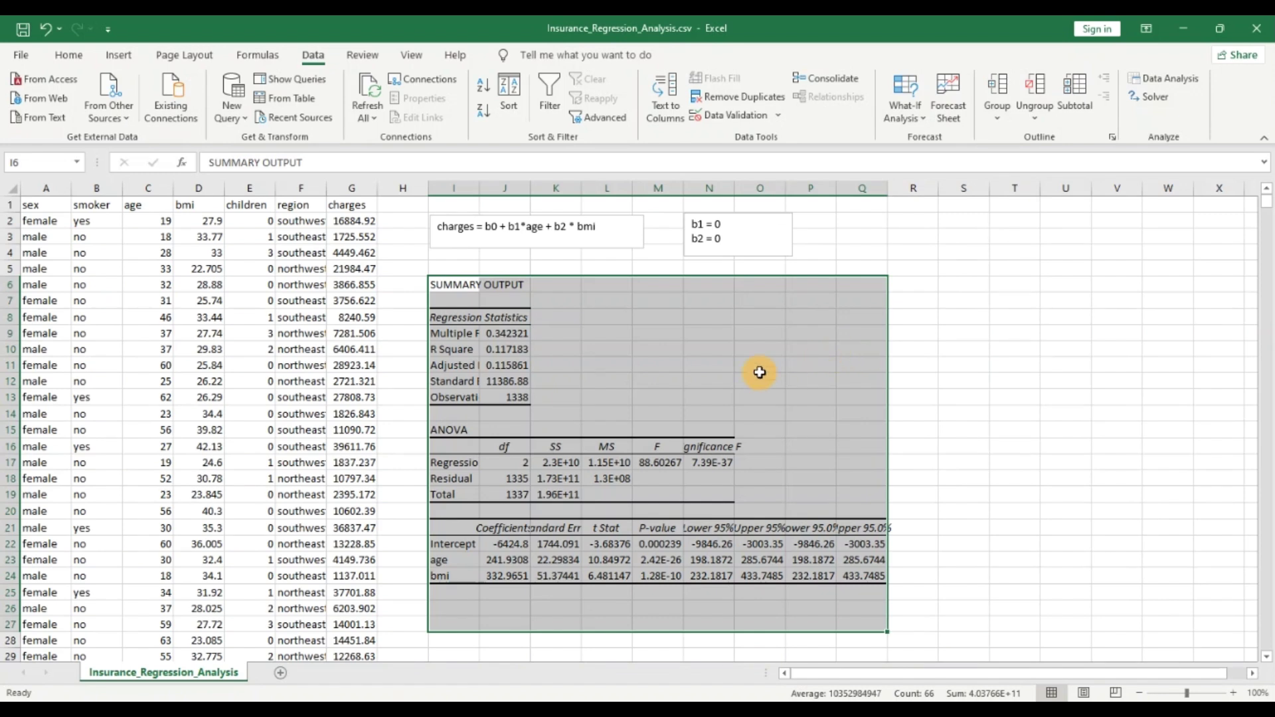
Widen column I to show more of the regression statistic labels and check the R Square and Adjusted R Square cells.
{"action": "left_click_drag", "start_coordinate": [480, 188], "coordinate": [489, 188]}
{"action": "left_click", "coordinate": [517, 353]}
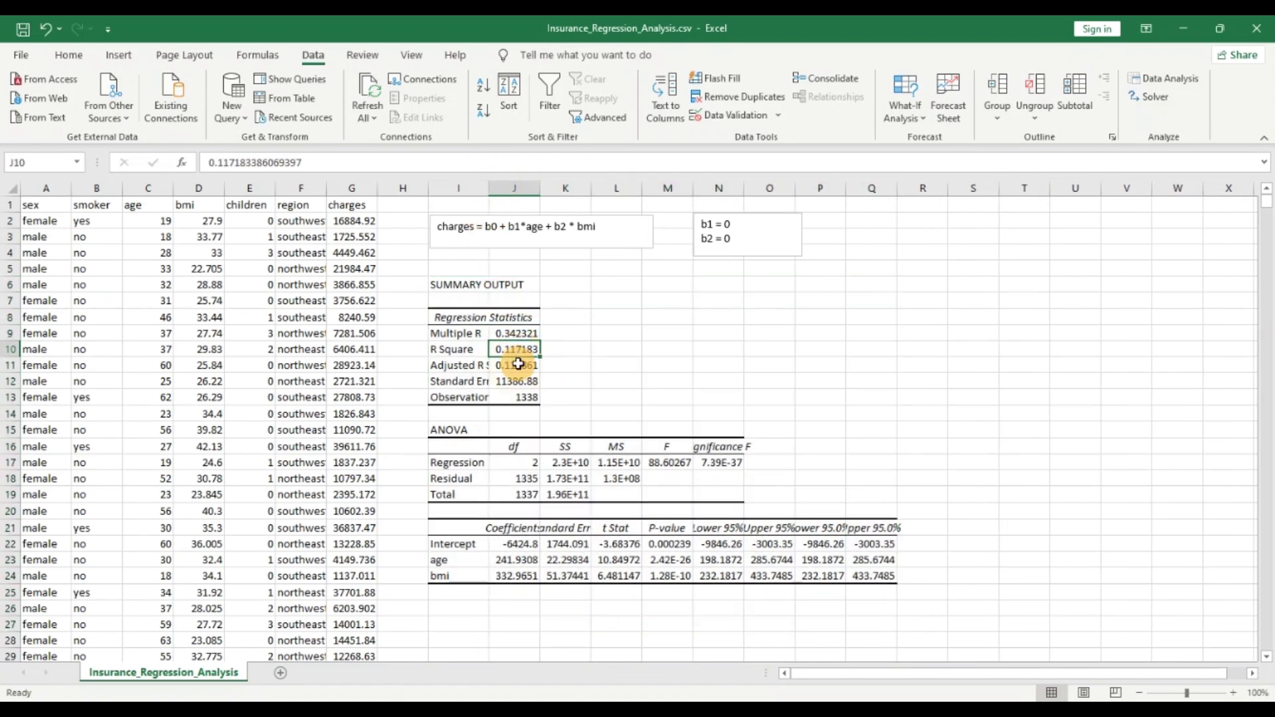
{"action": "left_click", "coordinate": [519, 364]}
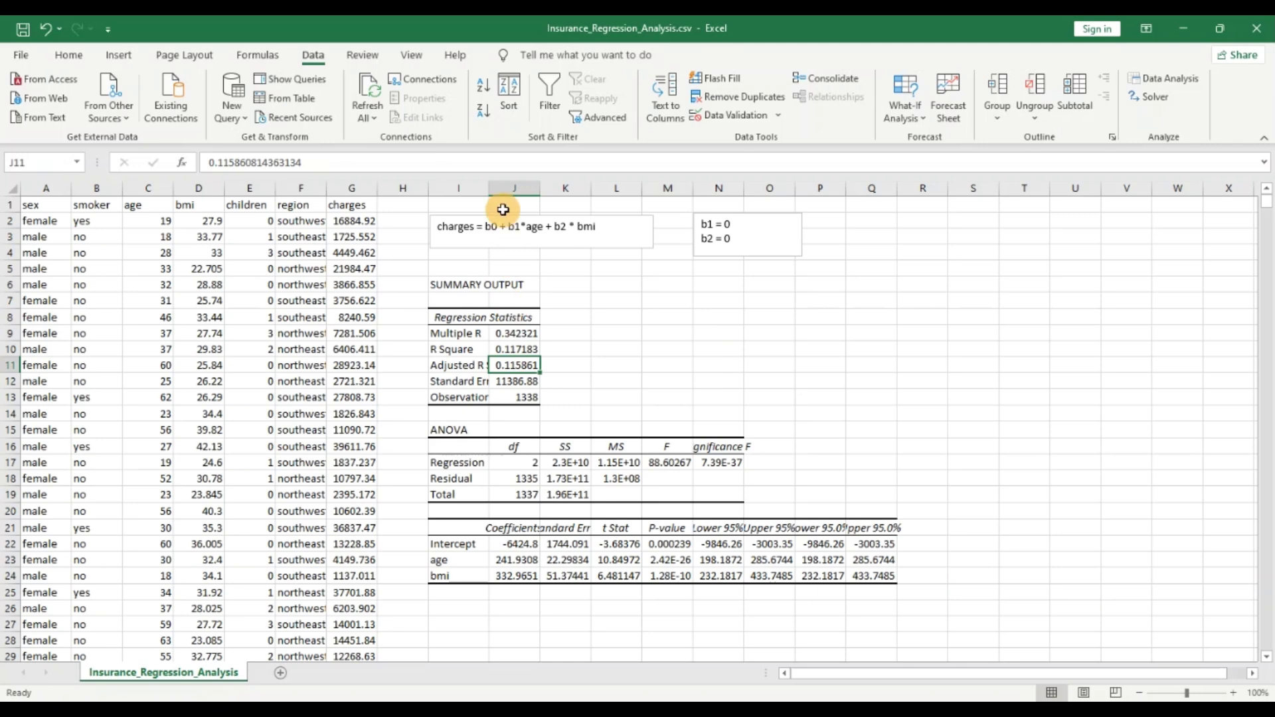
{"action": "left_click_drag", "start_coordinate": [489, 188], "coordinate": [496, 188]}
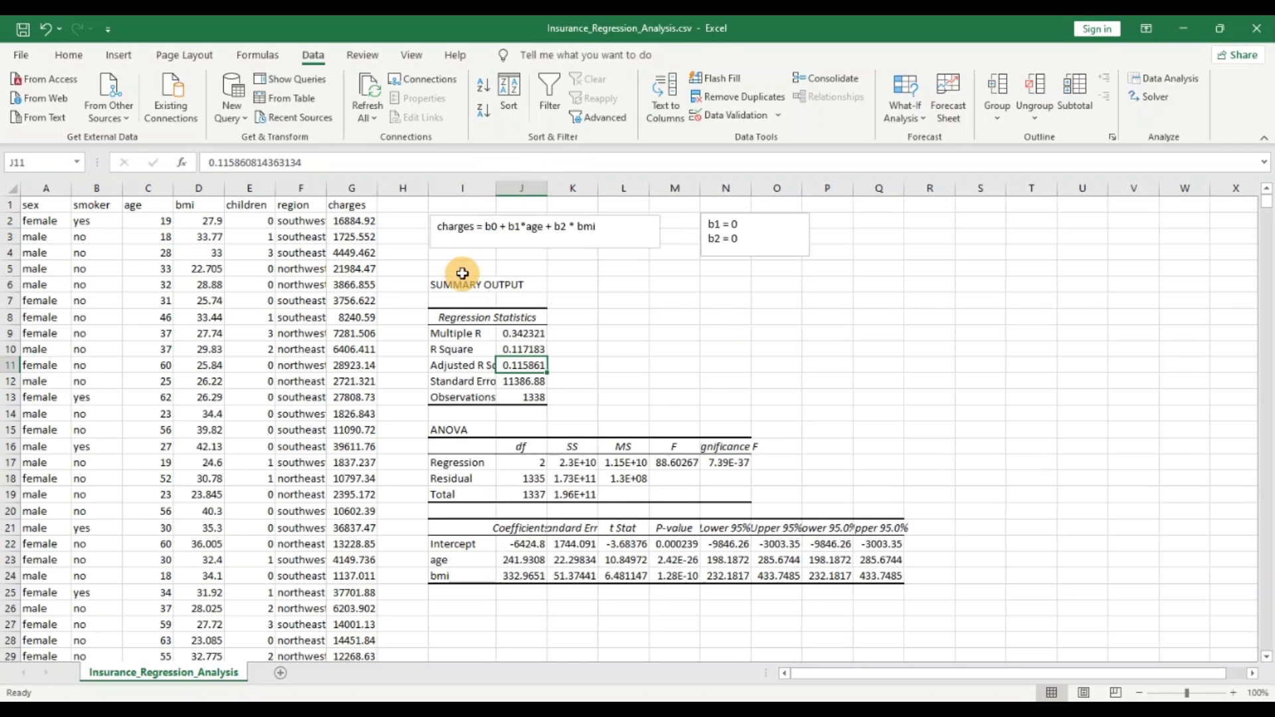
{"action": "left_click", "coordinate": [519, 348]}
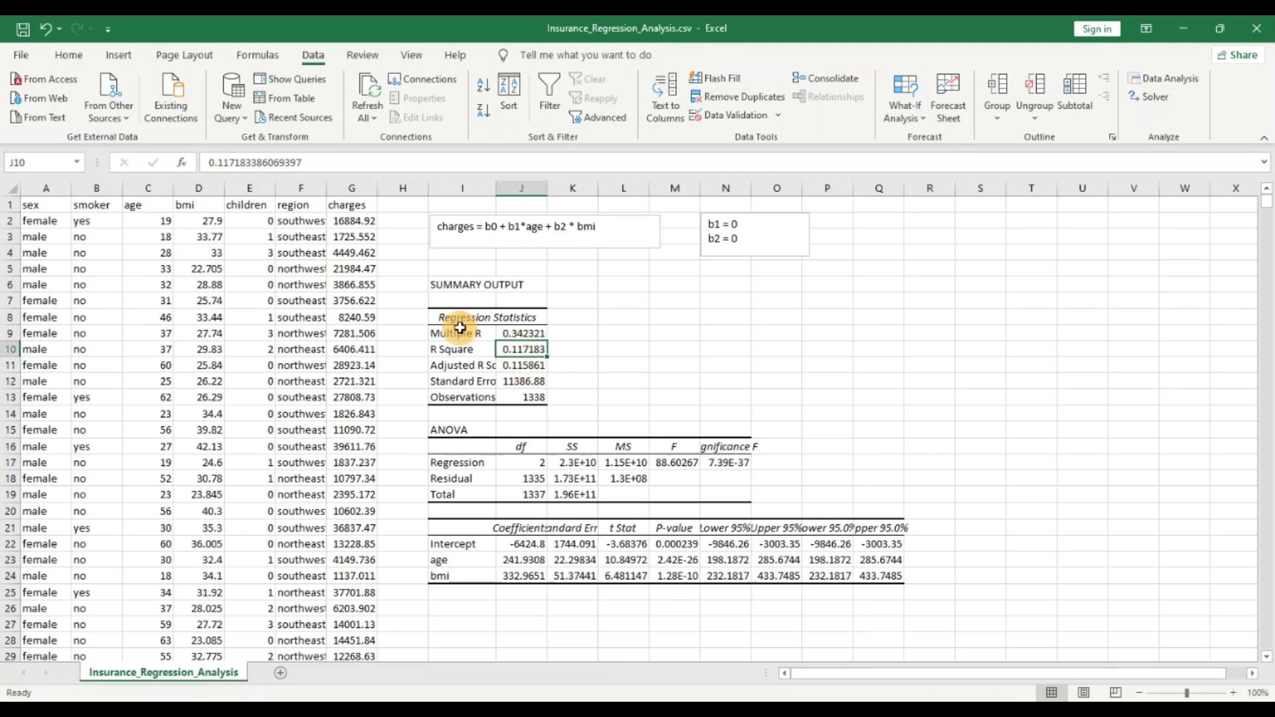
Highlight the R Square value in the regression statistics with a yellow fill.
{"action": "left_click", "coordinate": [354, 220]}
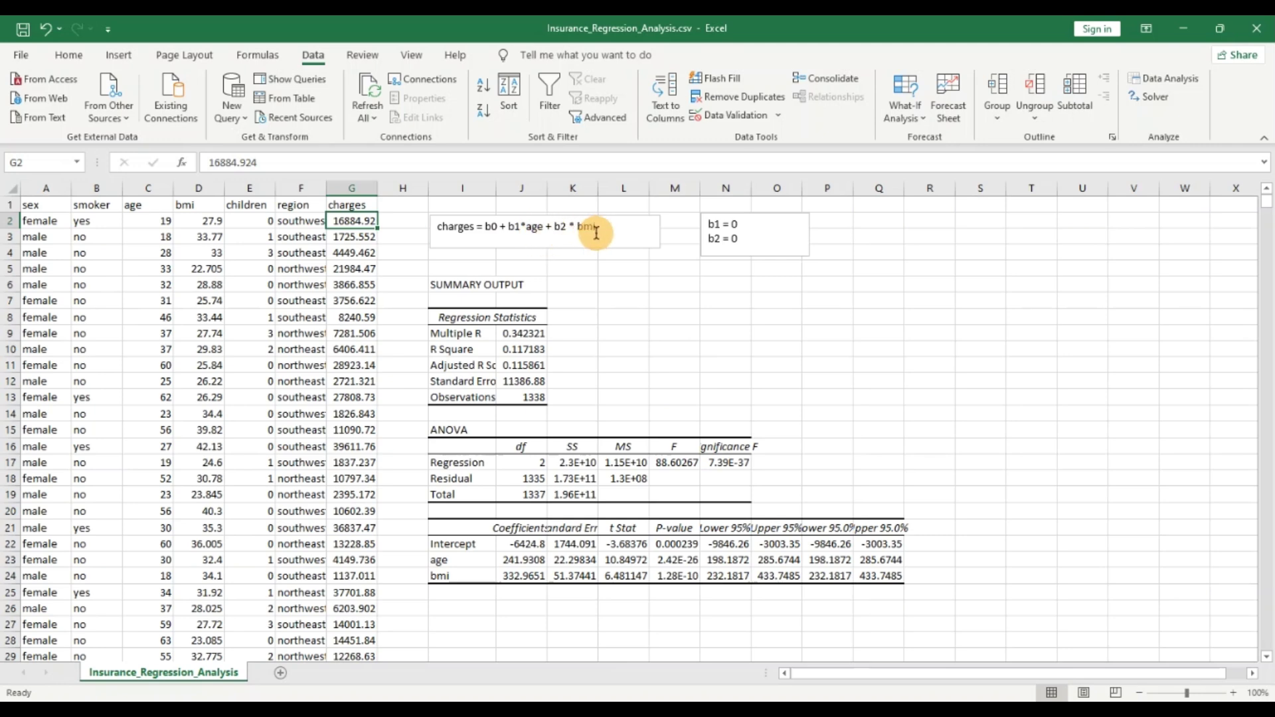
{"action": "left_click", "coordinate": [533, 227]}
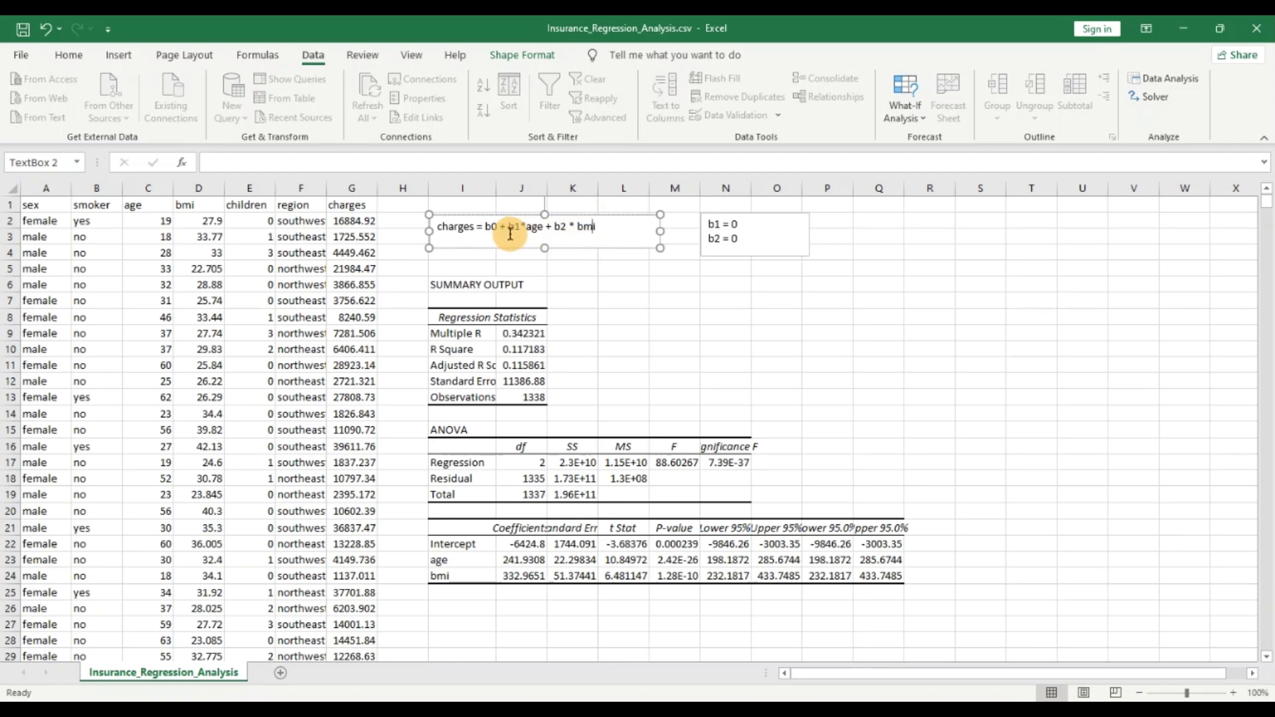
{"action": "left_click", "coordinate": [457, 227]}
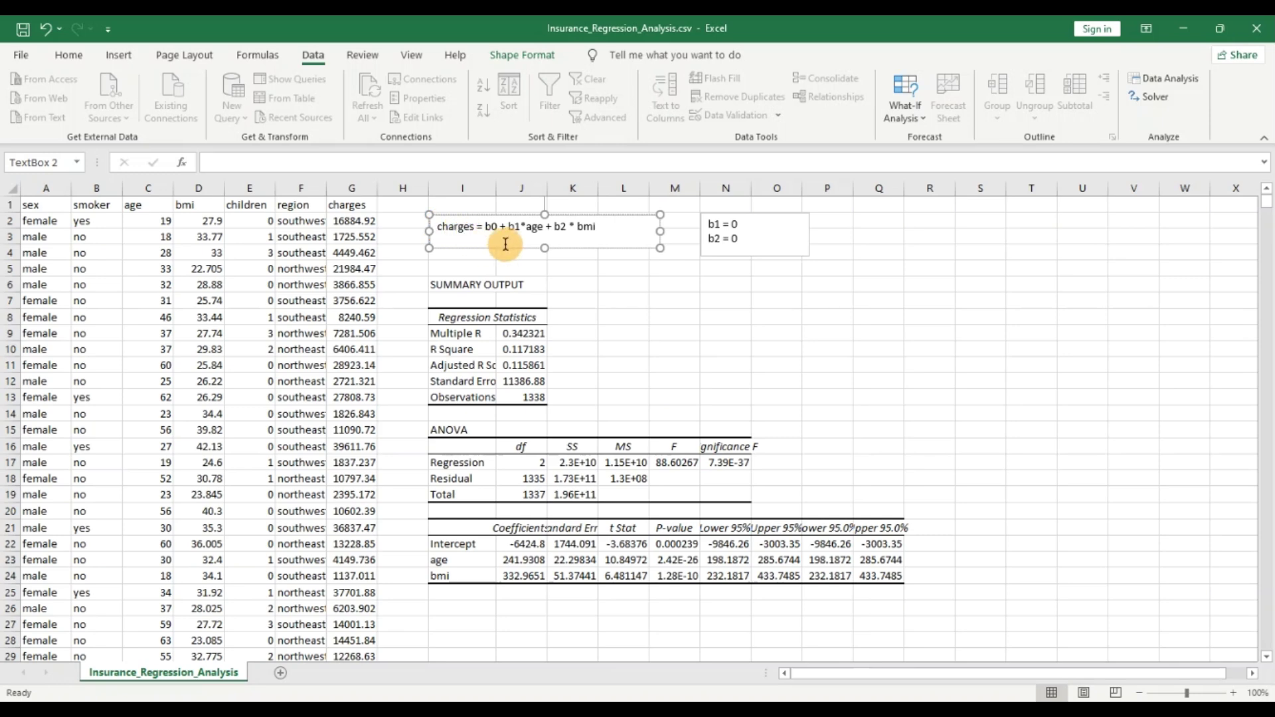
{"action": "left_click", "coordinate": [526, 350]}
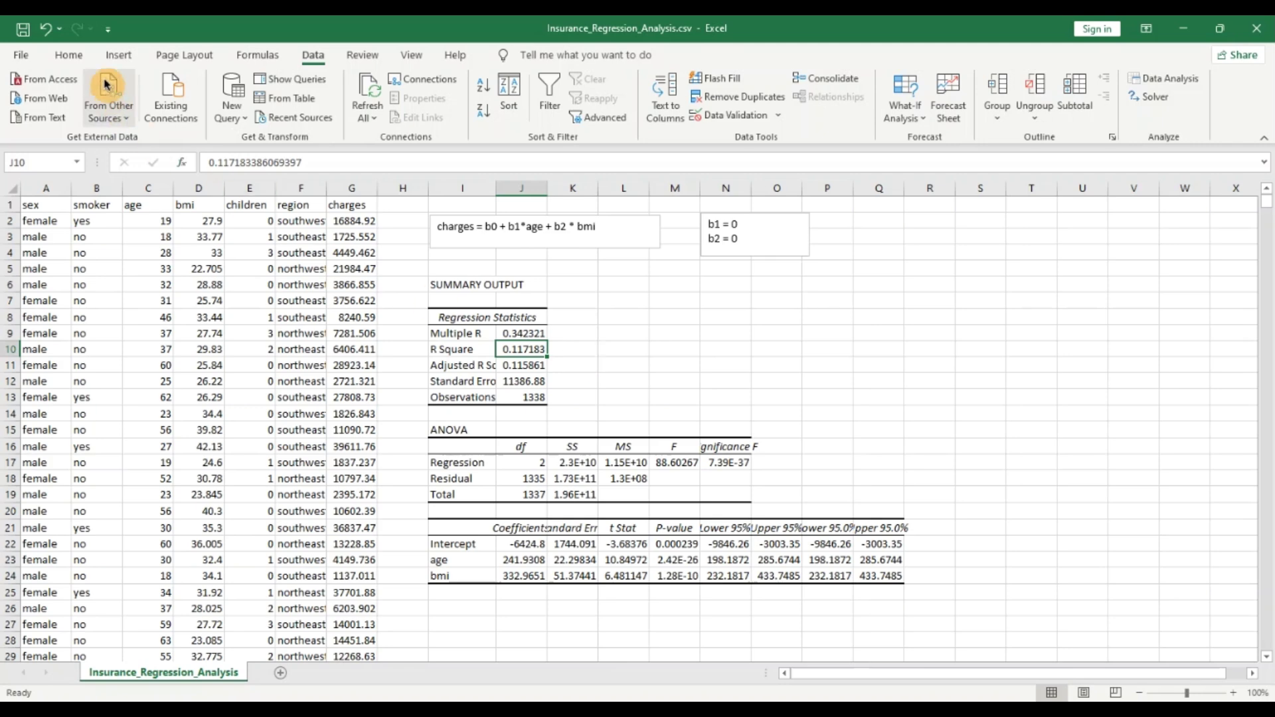
{"action": "left_click", "coordinate": [69, 55]}
{"action": "left_click", "coordinate": [258, 111]}
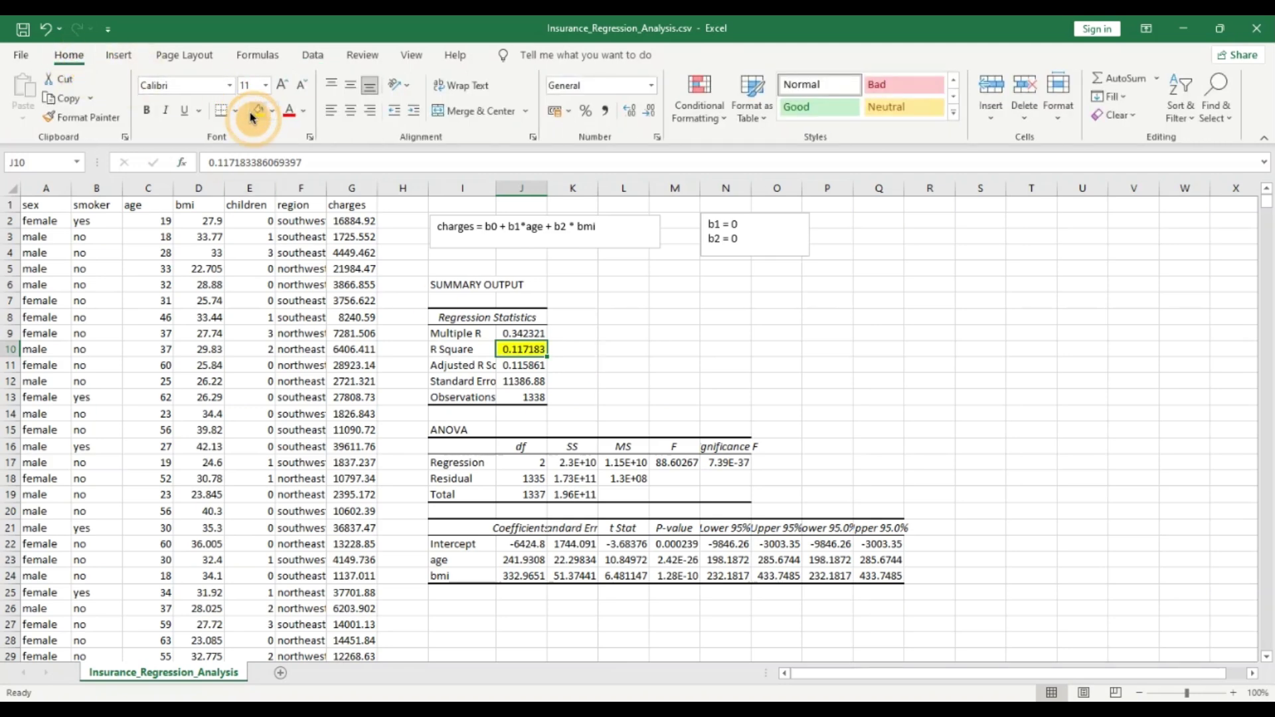
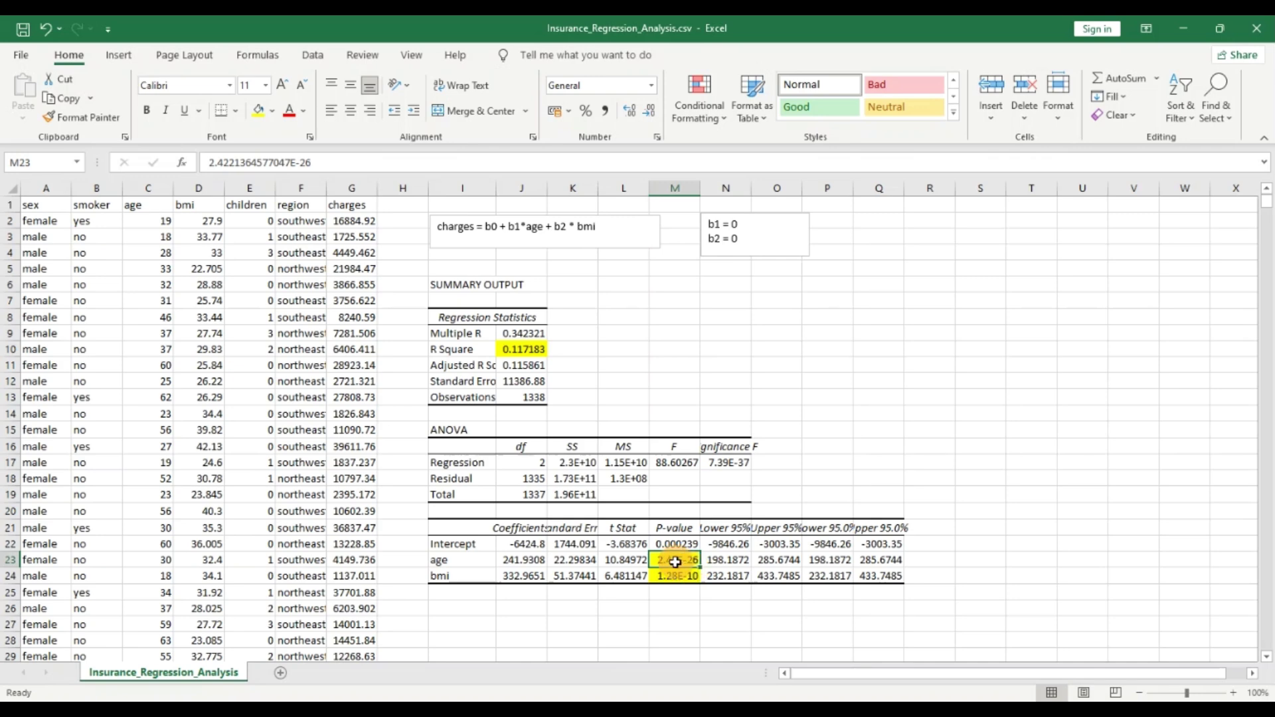
Examine the bmi p-value and the age and bmi coefficients in the regression output against the bmi data.
{"action": "left_click", "coordinate": [680, 577]}
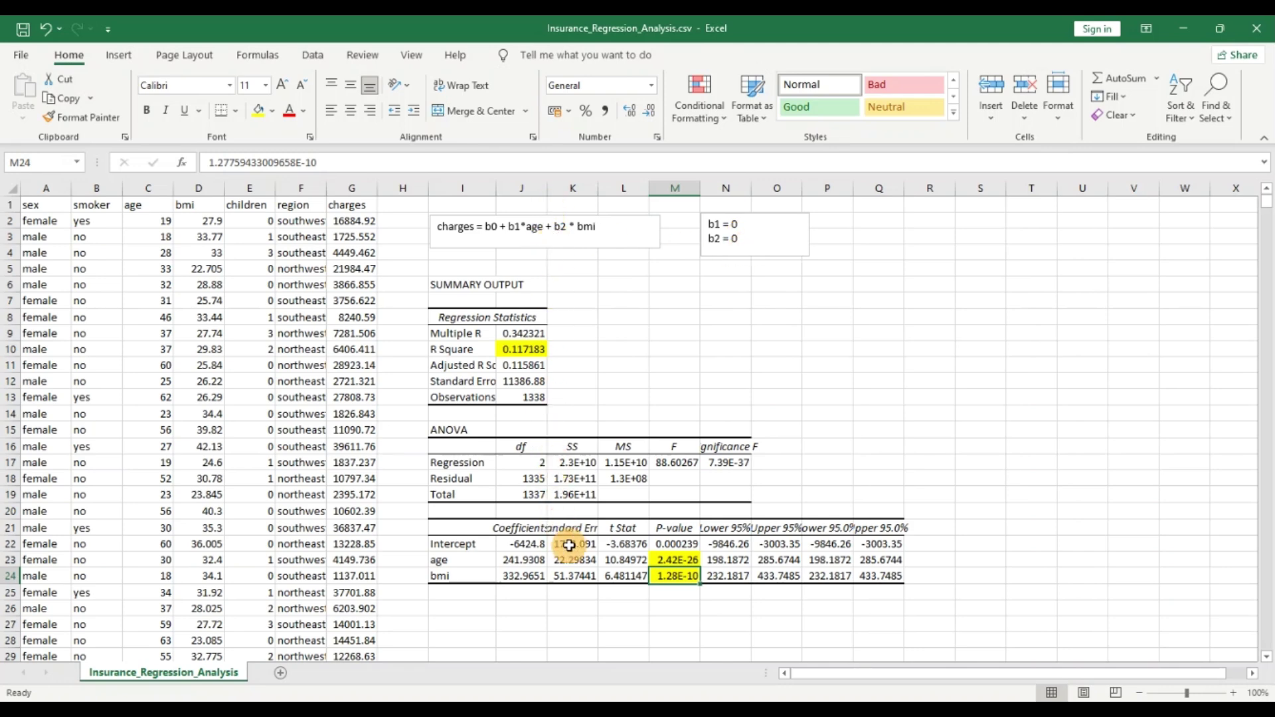
{"action": "left_click", "coordinate": [485, 558]}
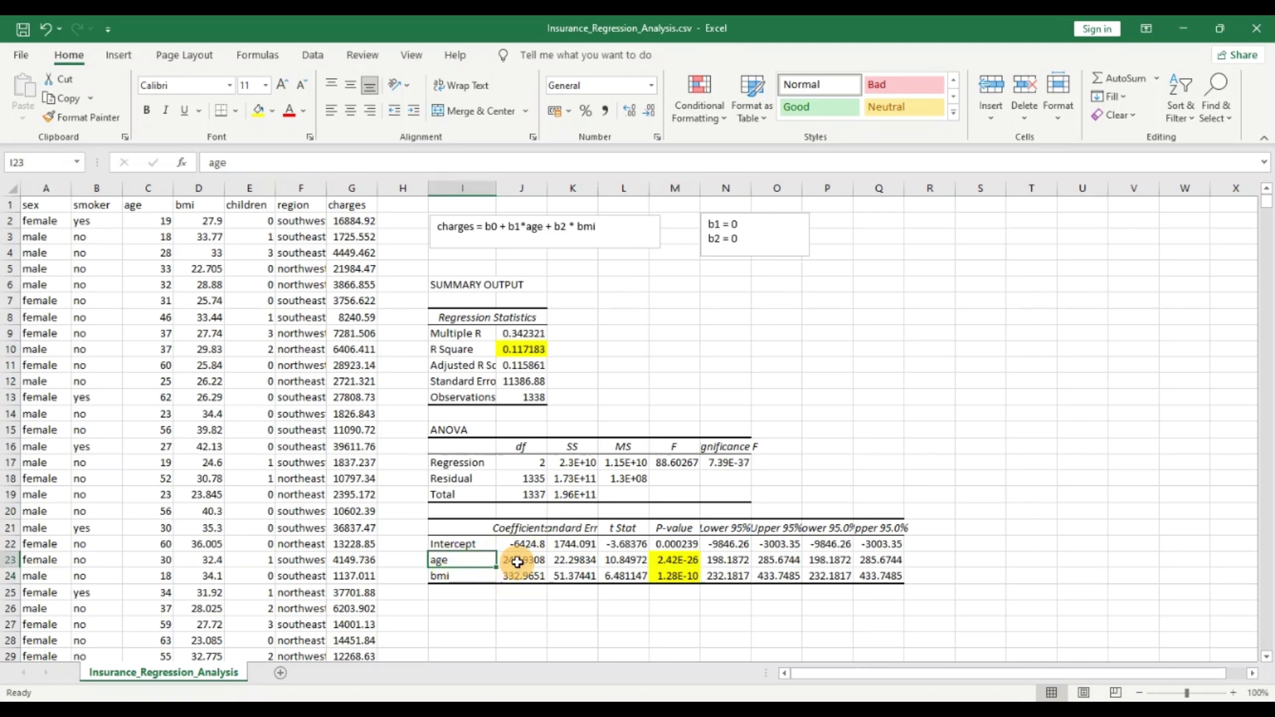
{"action": "left_click", "coordinate": [515, 562]}
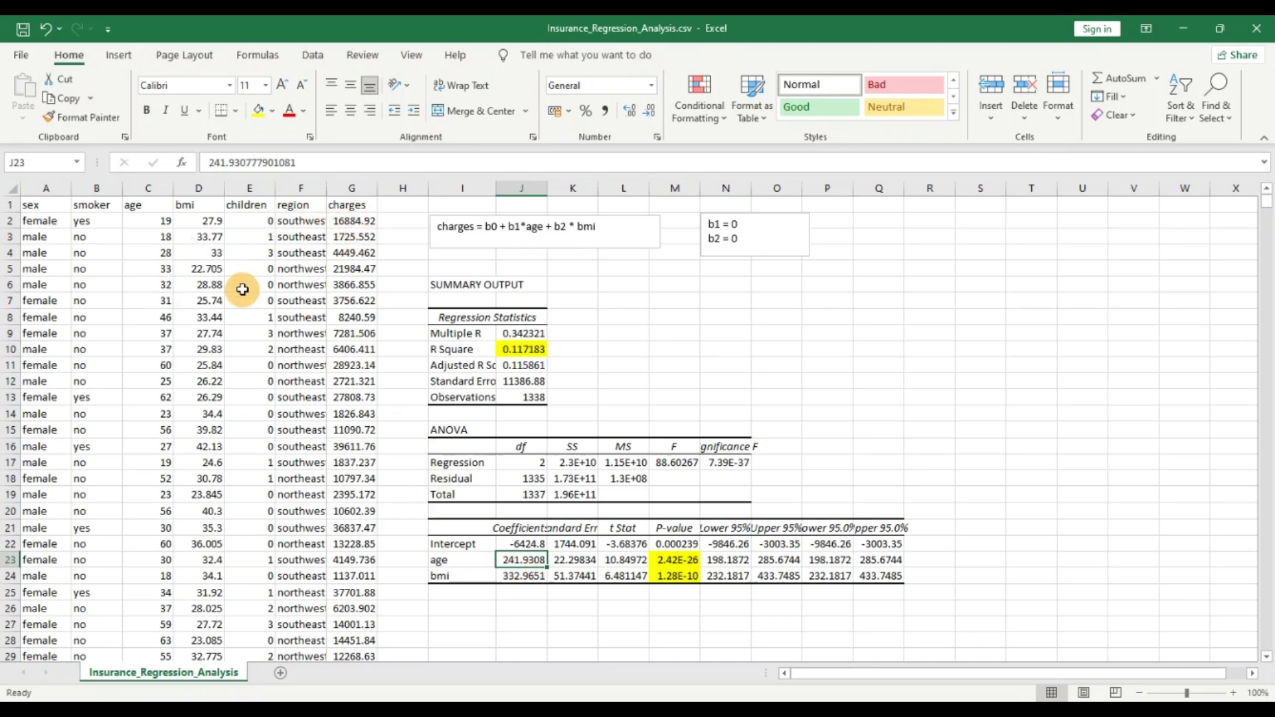
{"action": "left_click", "coordinate": [199, 223]}
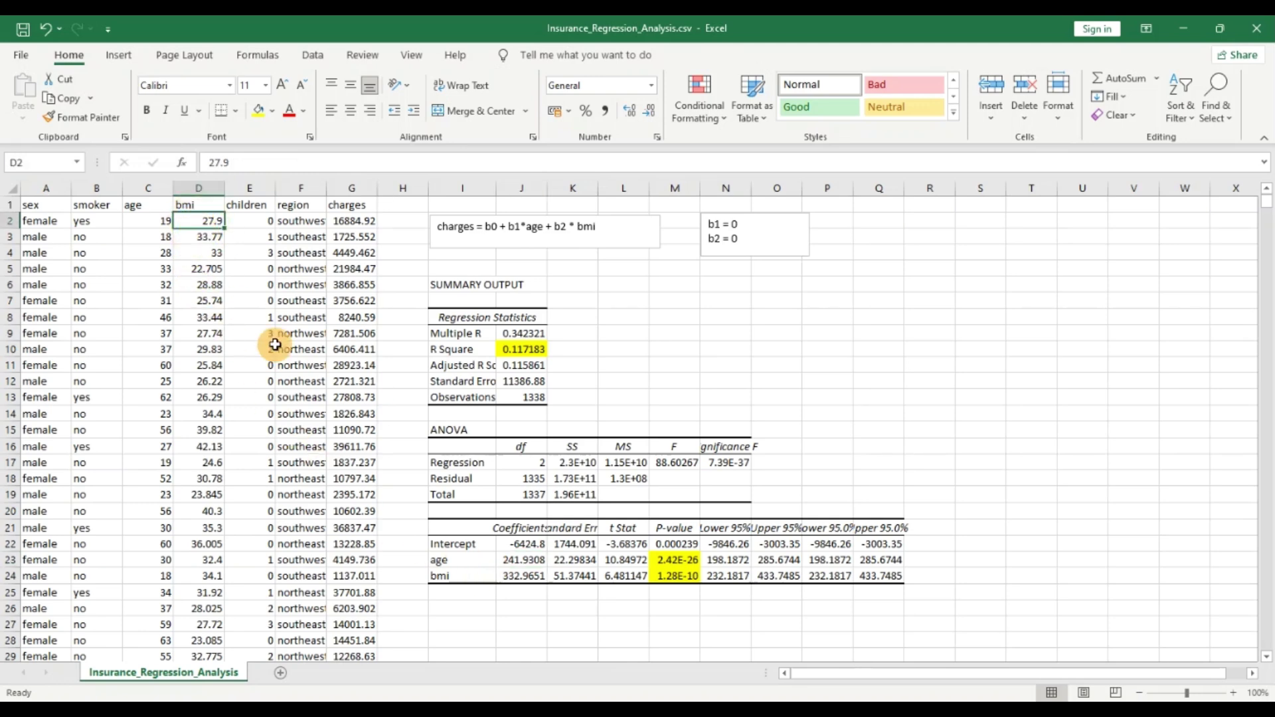
{"action": "left_click", "coordinate": [513, 577]}
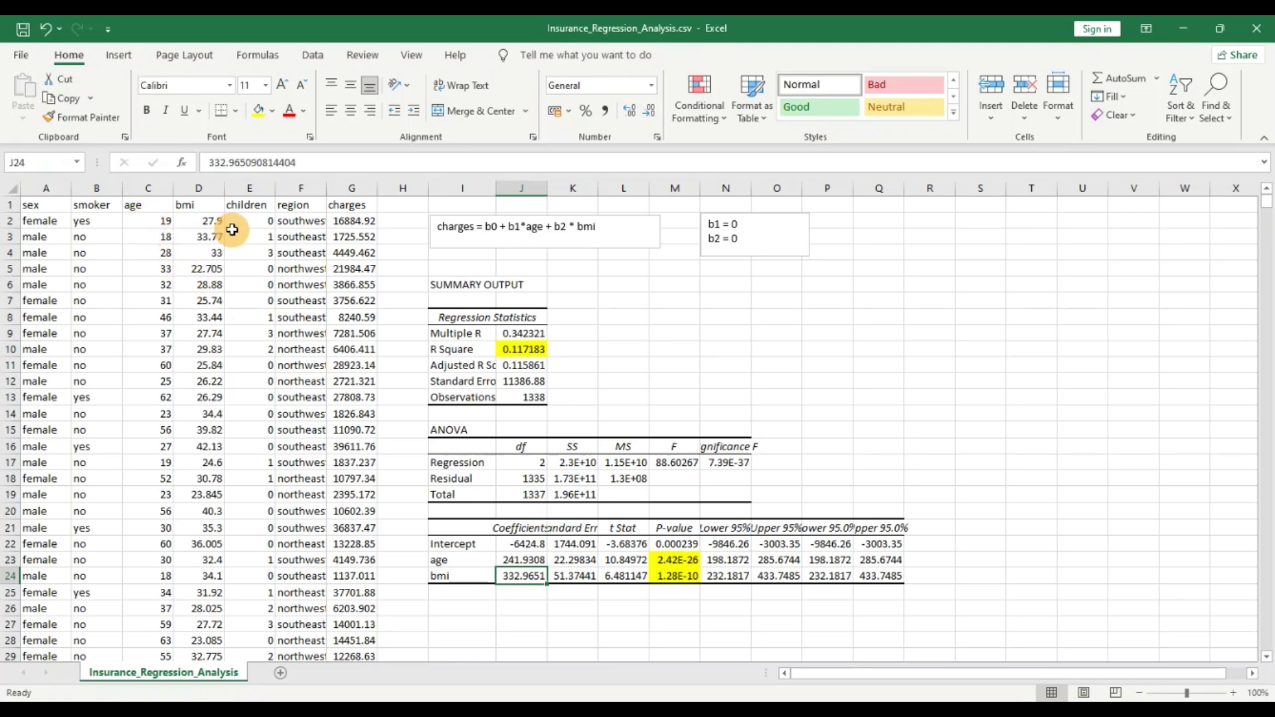
Insert a blank column before the smoker column and enter the header "male" in B1.
{"action": "left_click", "coordinate": [83, 185]}
{"action": "right_click", "coordinate": [84, 187]}
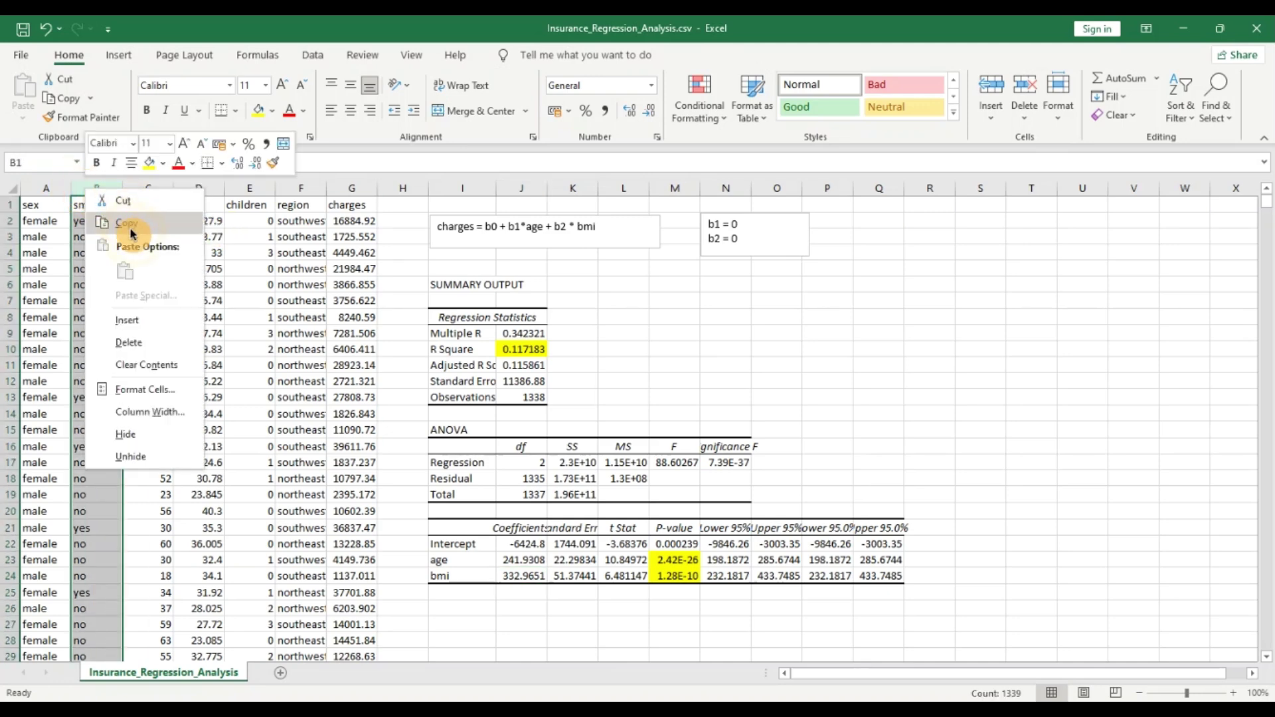
{"action": "left_click", "coordinate": [133, 308]}
{"action": "left_click", "coordinate": [90, 201]}
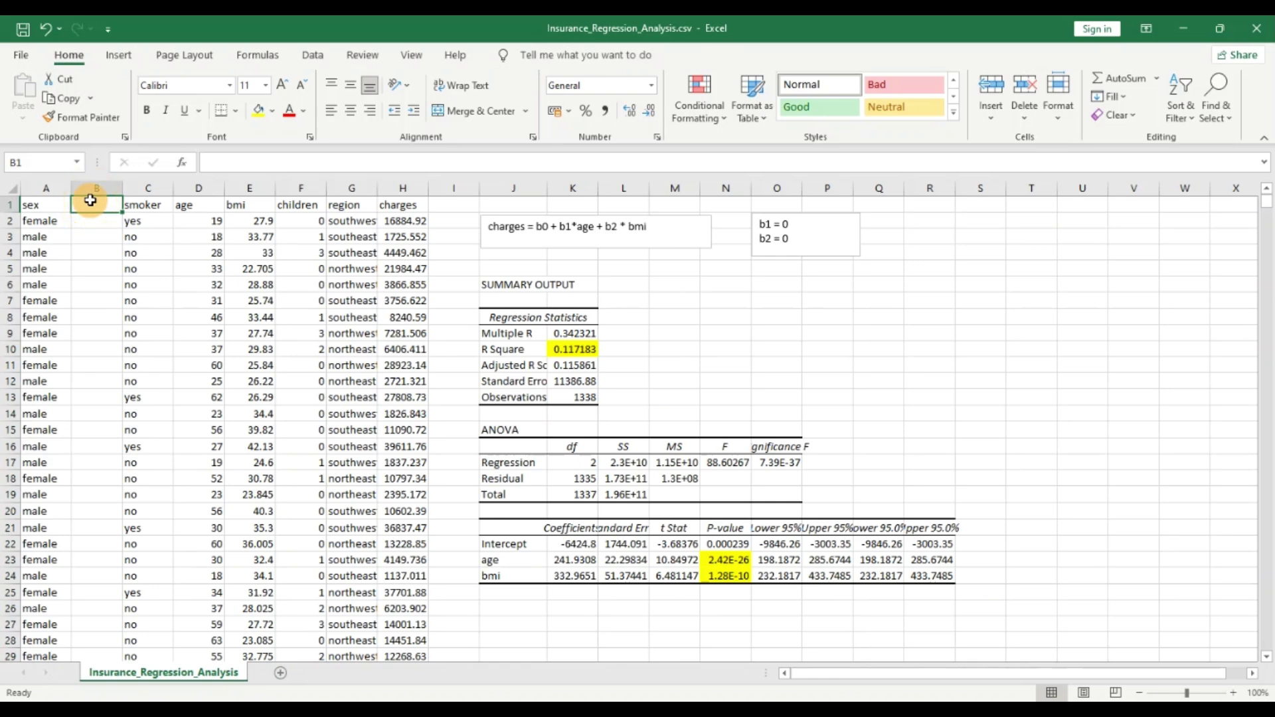
{"action": "type", "text": "male"}
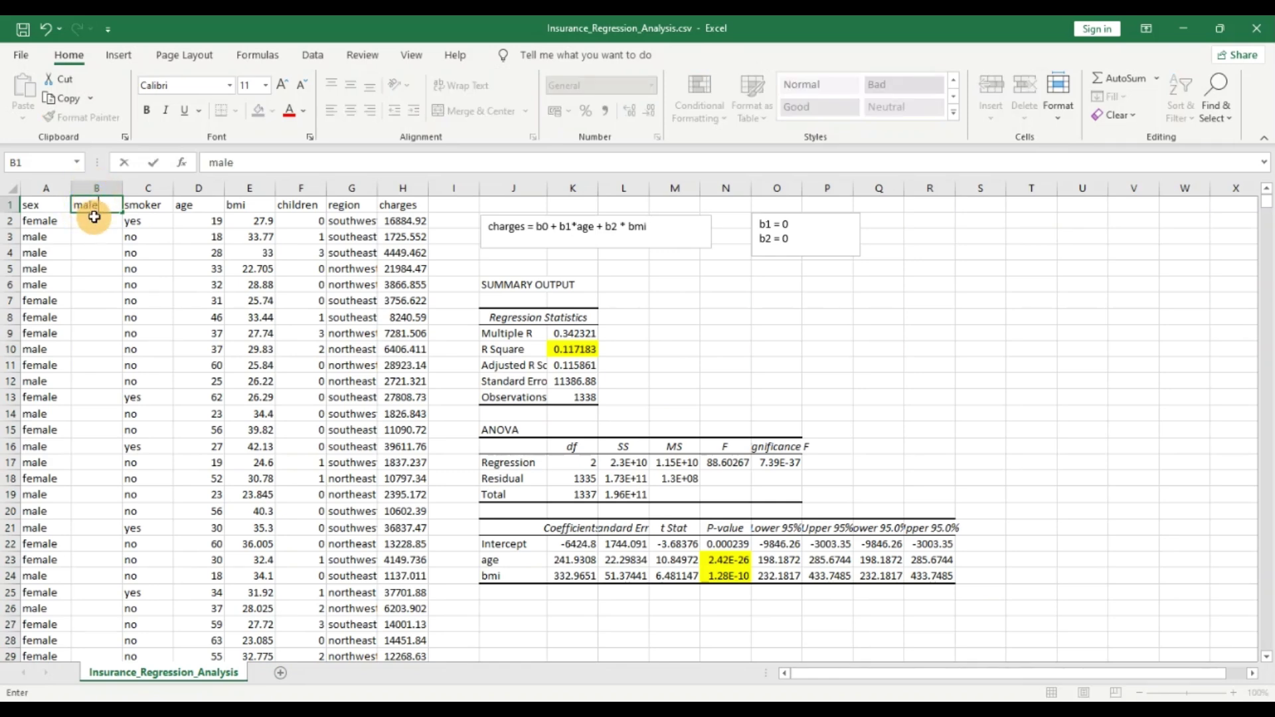
Enter =IF(A2="male",1,0) in B2 and fill the formula down the male column for all data rows.
{"action": "left_click", "coordinate": [95, 223]}
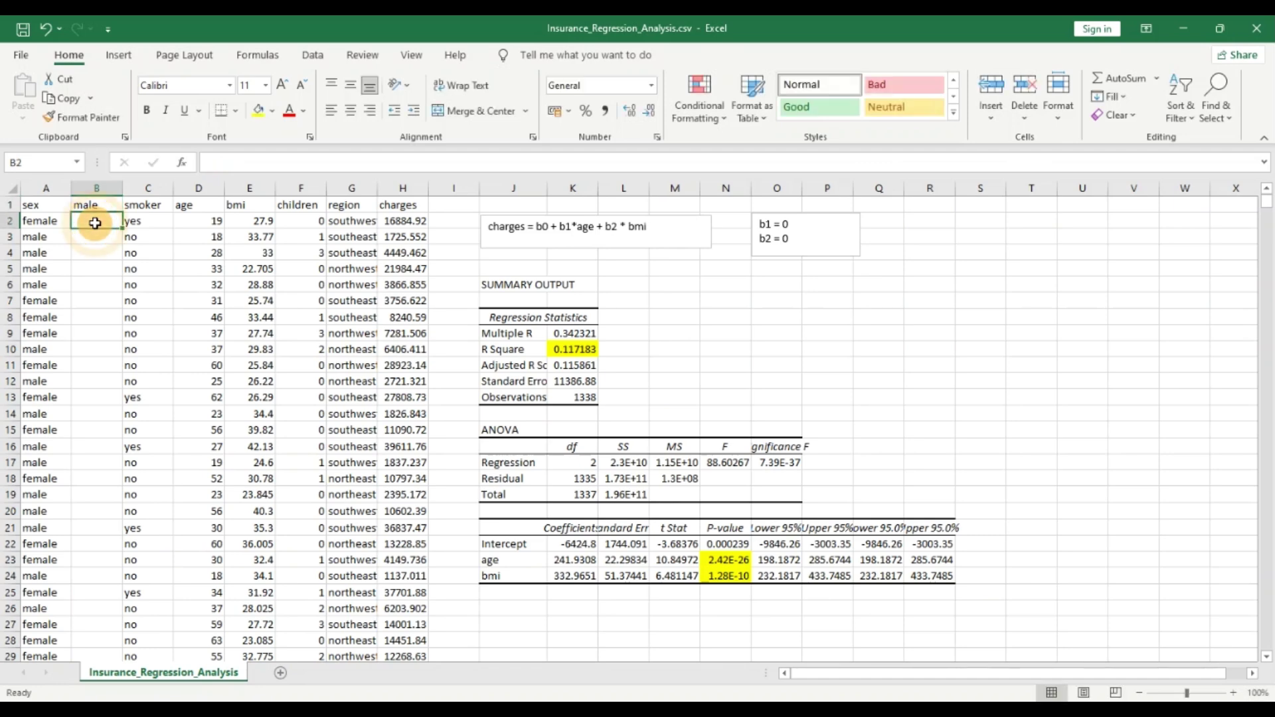
{"action": "type", "text": "=if("}
{"action": "key", "text": "Left"}
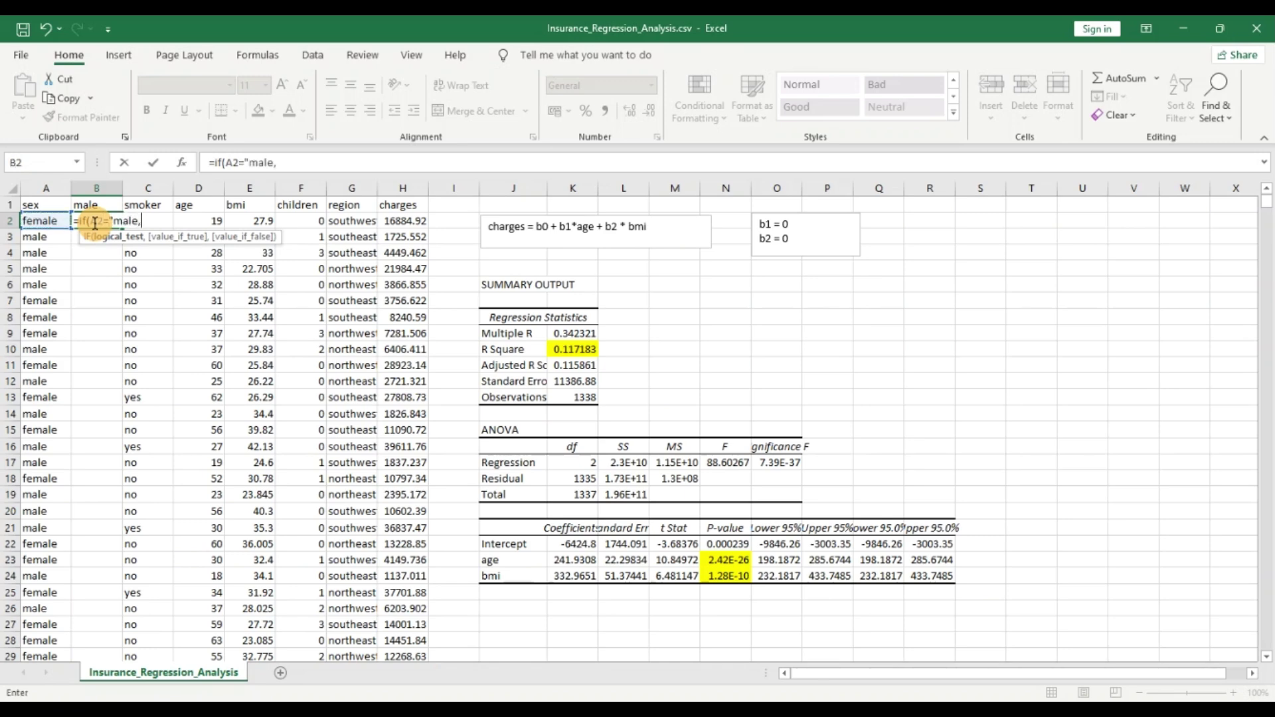
{"action": "type", "text": "=\"male\":"}
{"action": "key", "text": "BackSpace"}
{"action": "type", "text": ",0"}
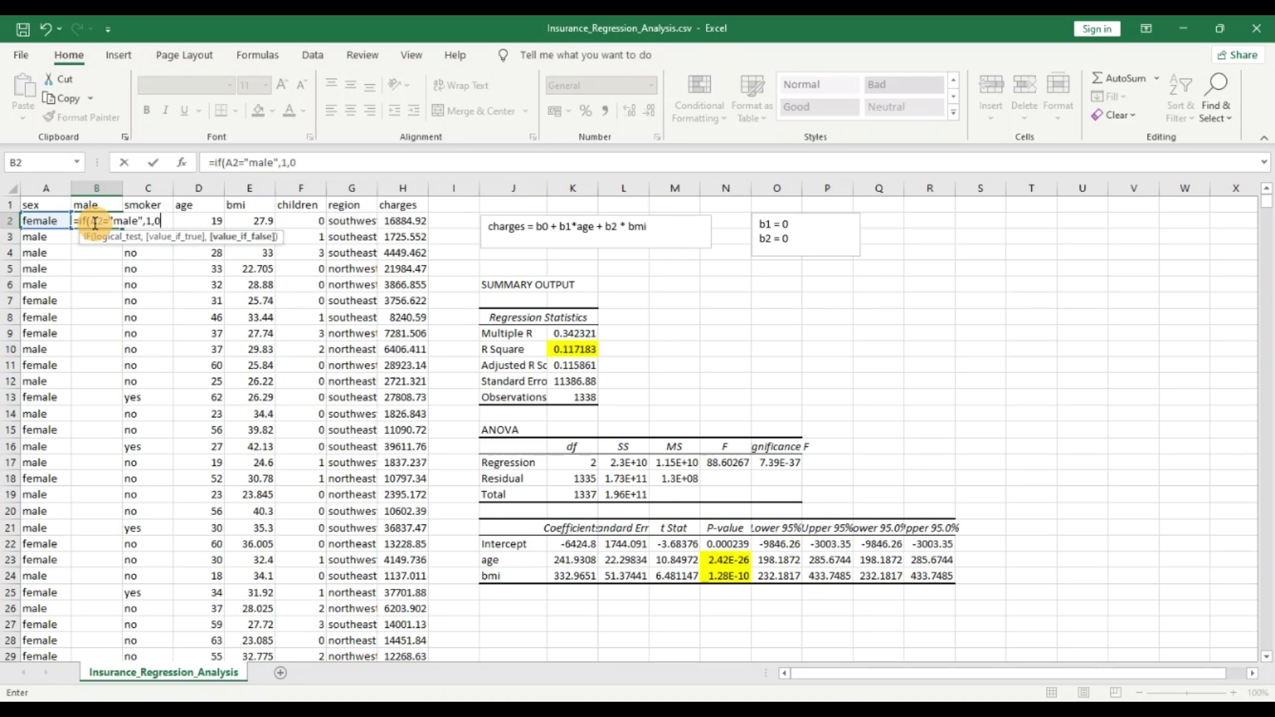
{"action": "type", "text": "1,0"}
{"action": "key", "text": "Return"}
{"action": "left_click", "coordinate": [116, 224]}
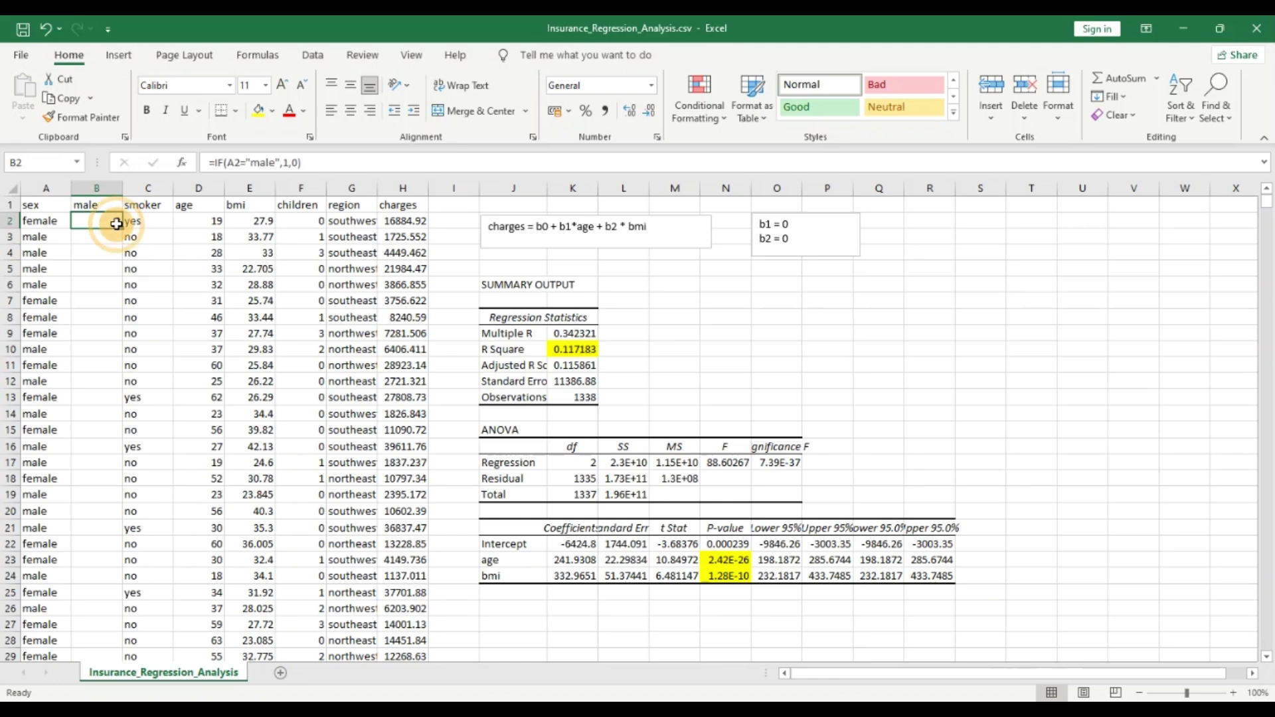
{"action": "double_click", "coordinate": [121, 229]}
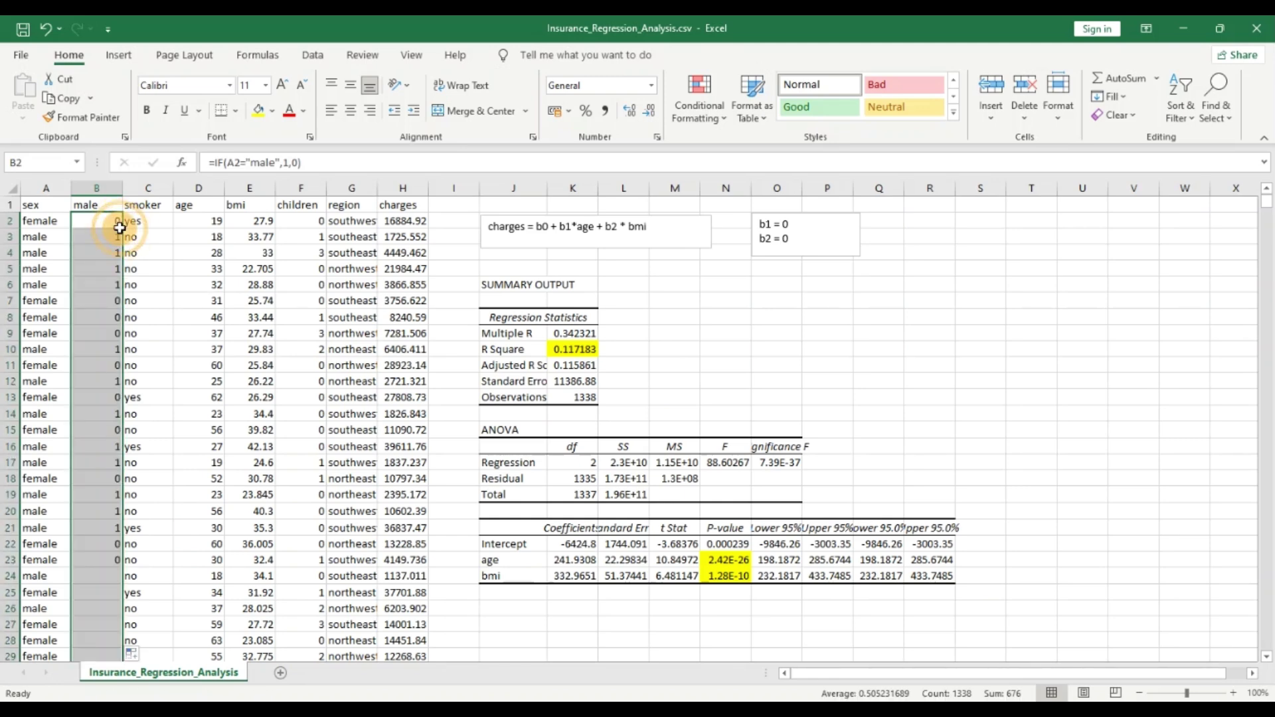
{"action": "left_click", "coordinate": [106, 189]}
{"action": "right_click", "coordinate": [106, 189]}
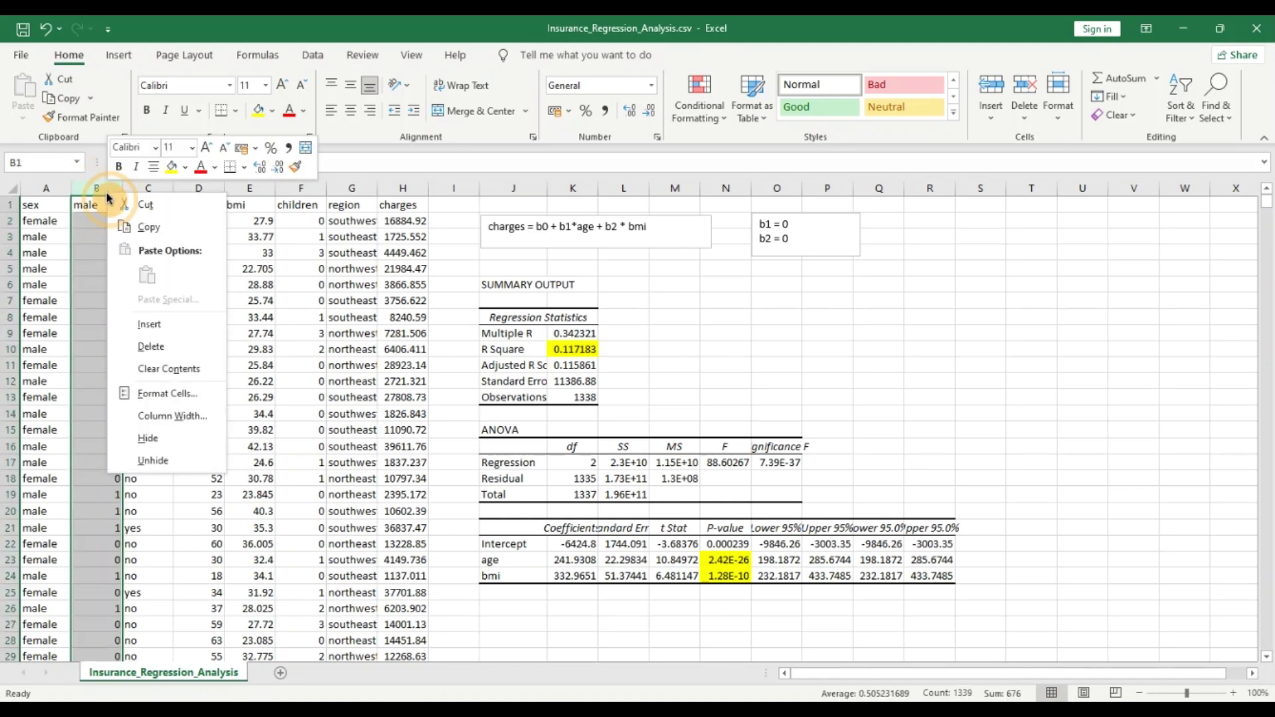
{"action": "left_click", "coordinate": [148, 219]}
{"action": "left_click", "coordinate": [157, 190]}
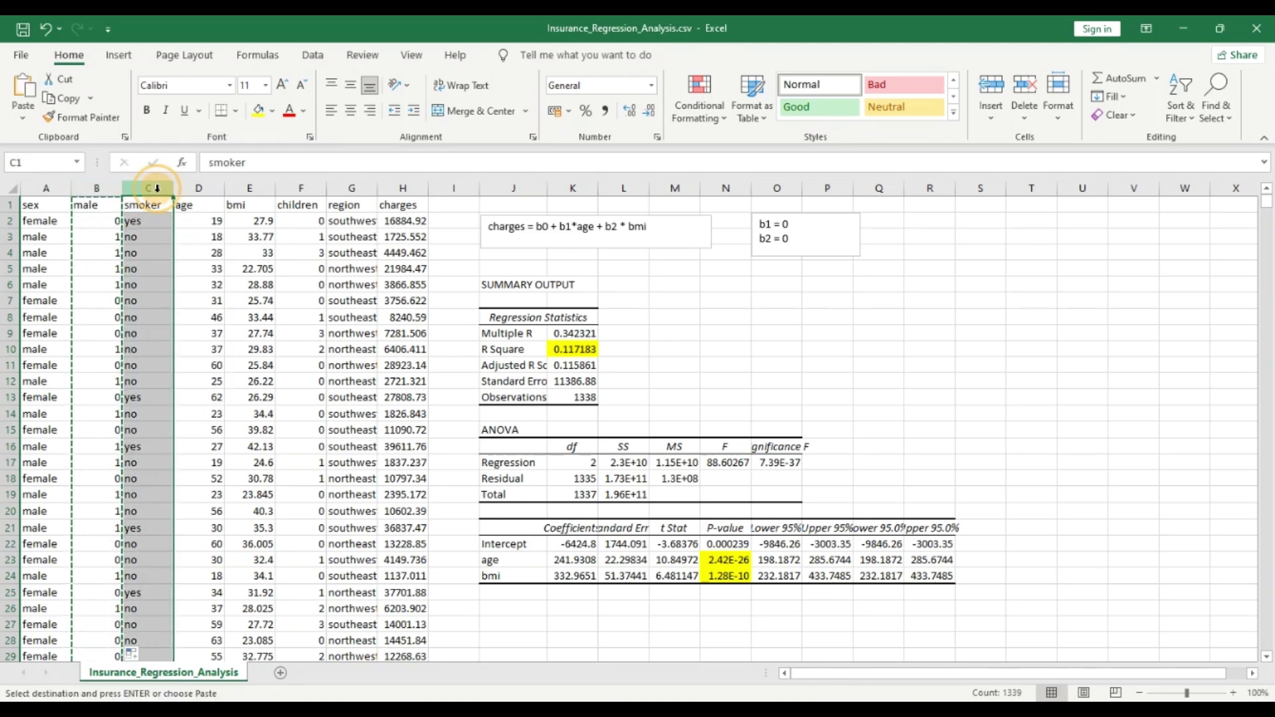
{"action": "right_click", "coordinate": [158, 190]}
{"action": "key", "text": "Escape"}
{"action": "key", "text": "ctrl+z"}
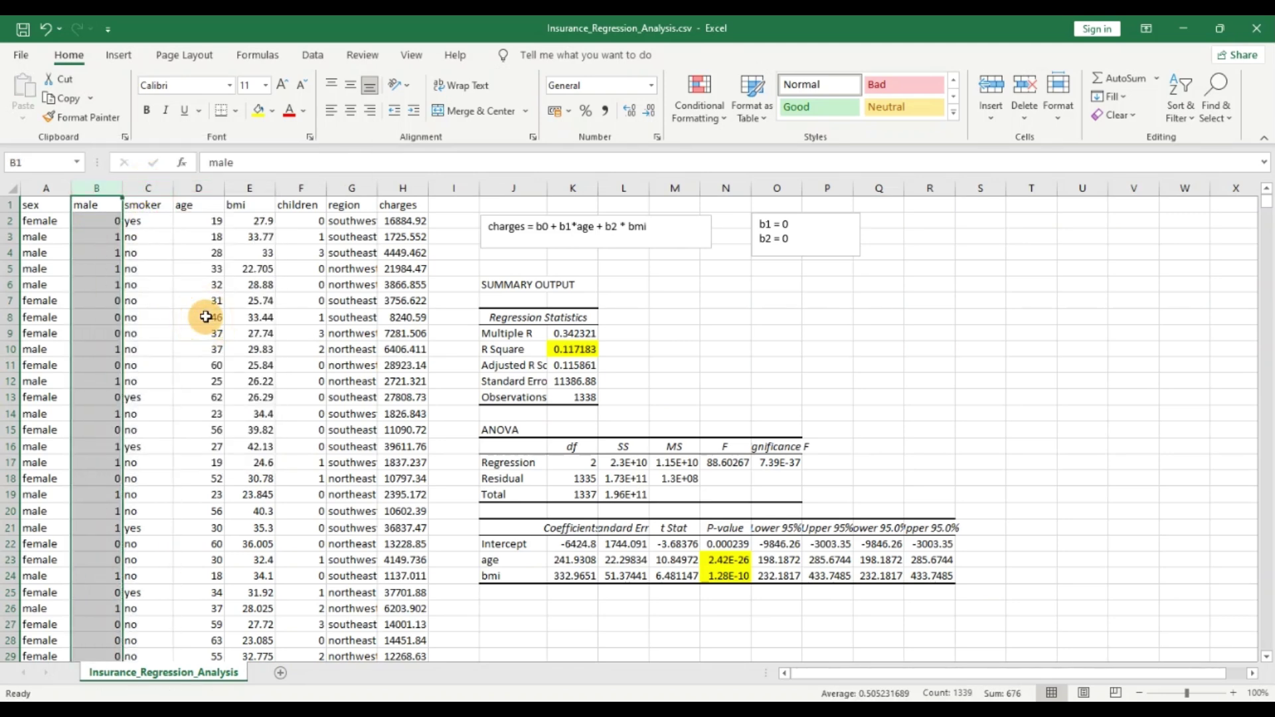
Move the male column between the smoker and age columns so that the numeric predictors are adjacent.
{"action": "right_click", "coordinate": [94, 189]}
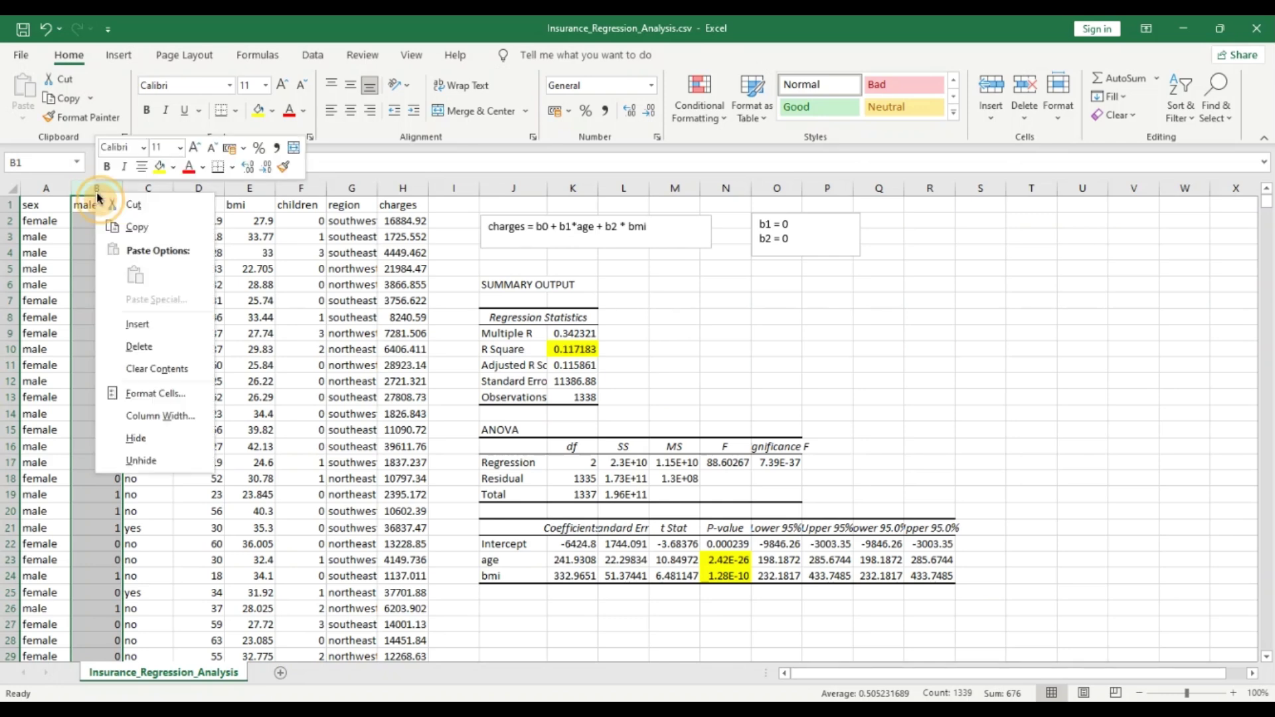
{"action": "left_click", "coordinate": [134, 206]}
{"action": "left_click", "coordinate": [198, 189]}
{"action": "right_click", "coordinate": [198, 189]}
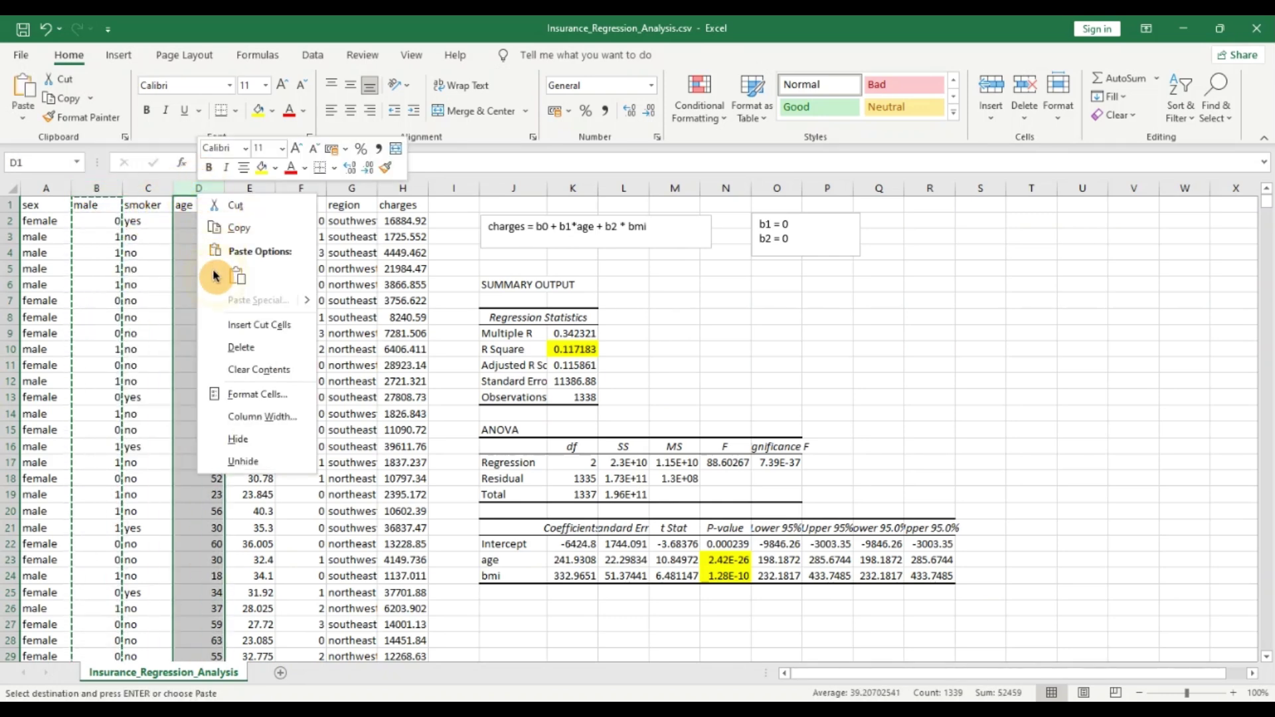
{"action": "left_click", "coordinate": [257, 325]}
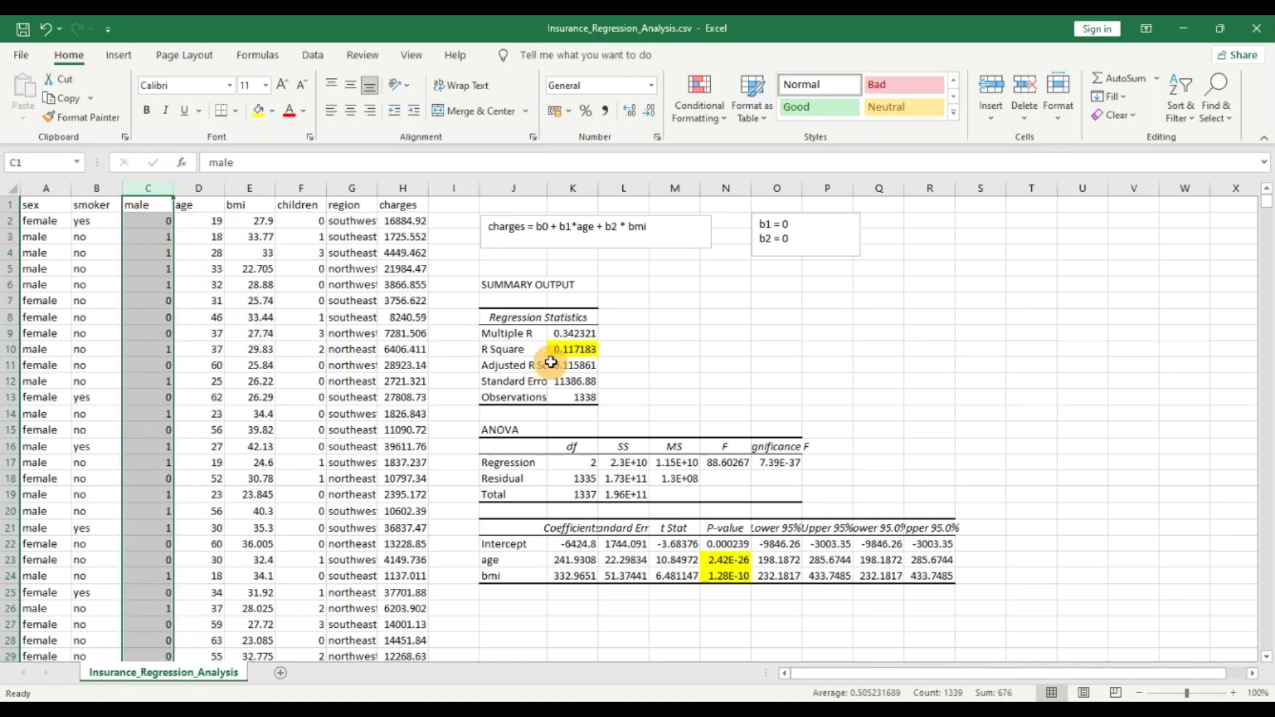
Duplicate the charges equation text box and place the copy just below the regression coefficients table.
{"action": "left_click", "coordinate": [568, 244]}
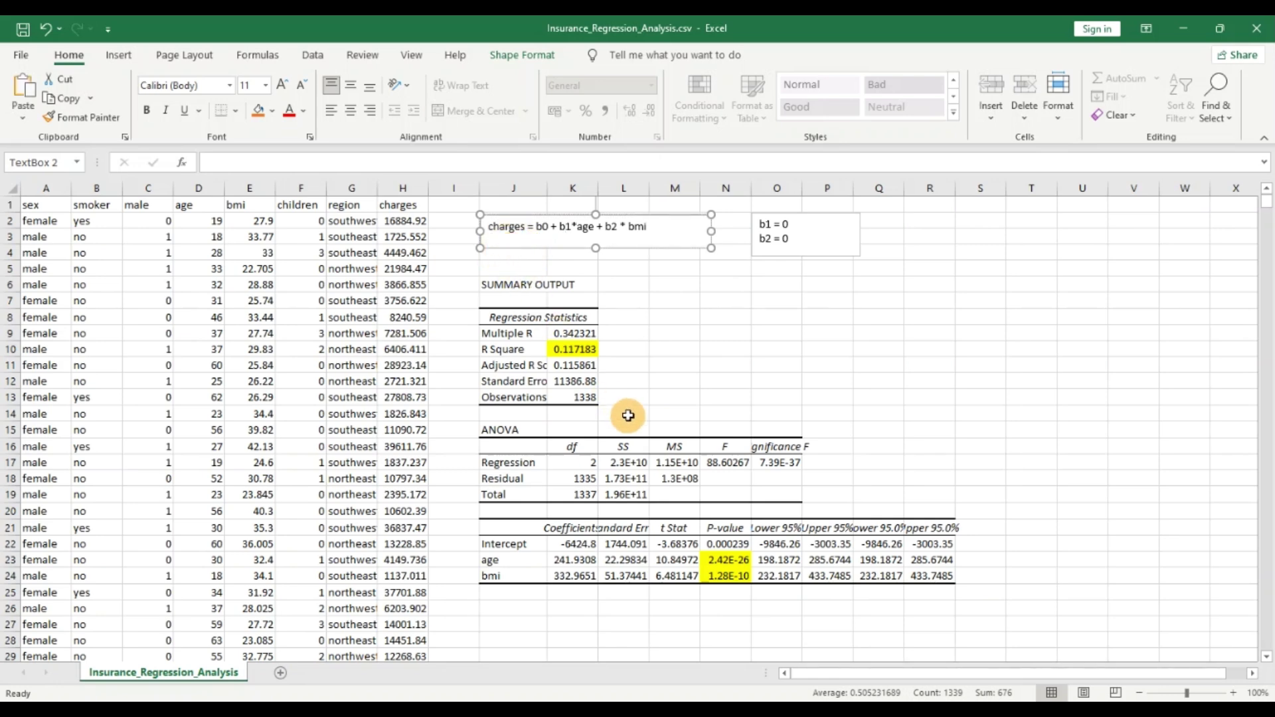
{"action": "key", "text": "ctrl+v"}
{"action": "left_click_drag", "start_coordinate": [574, 254], "coordinate": [623, 630]}
{"action": "scroll", "coordinate": [639, 602], "scroll_direction": "down", "scroll_amount": 1}
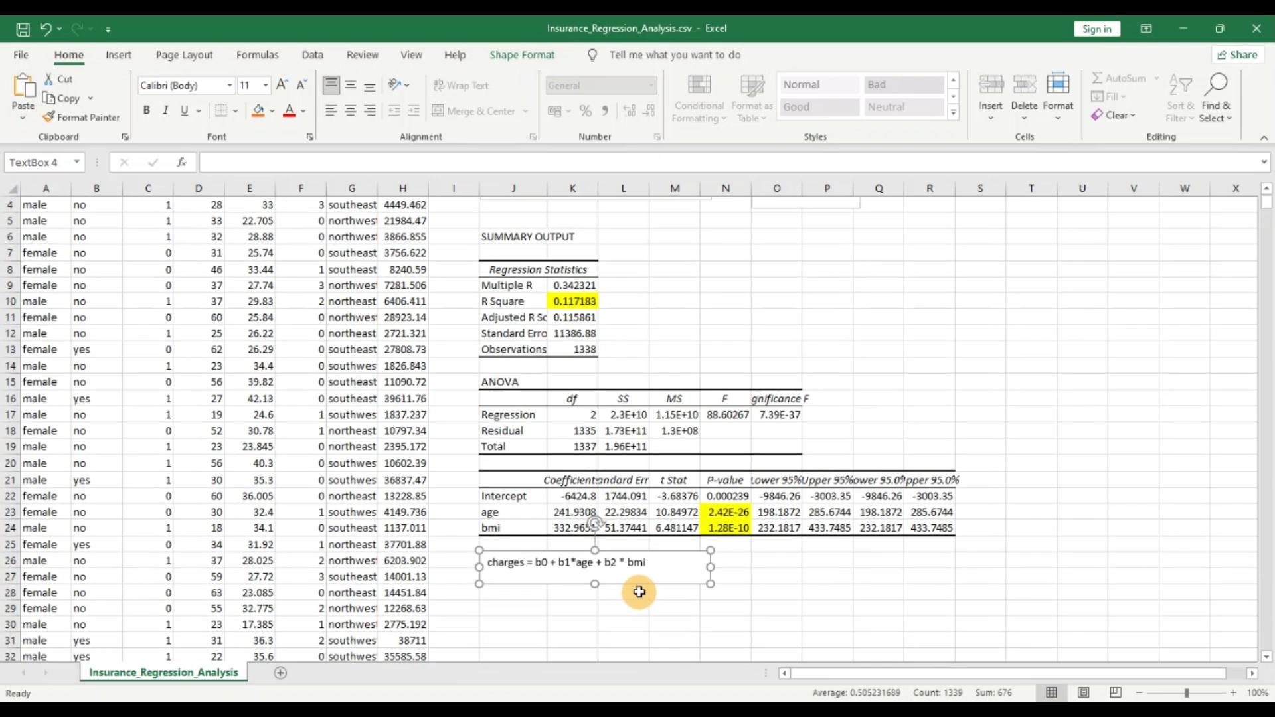
Append "+ b3*male" to the equation in the copied text box below the coefficients table.
{"action": "left_click", "coordinate": [658, 565]}
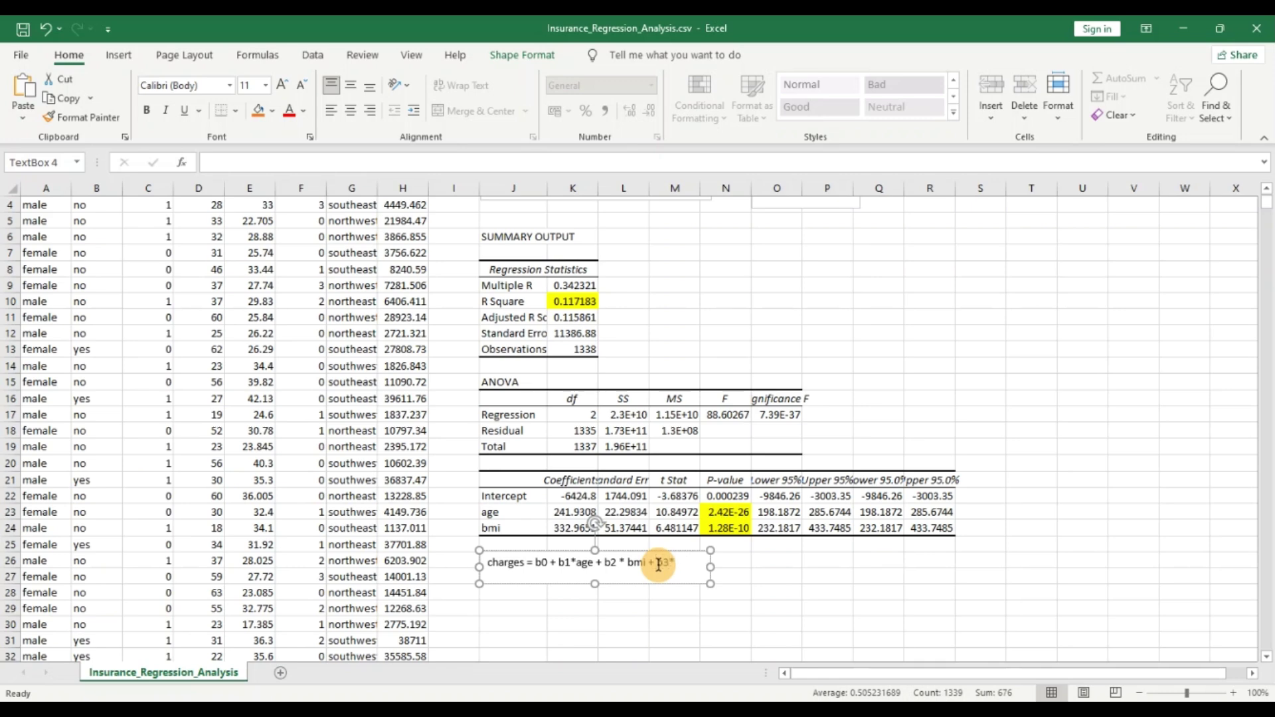
{"action": "type", "text": "+ b3*male"}
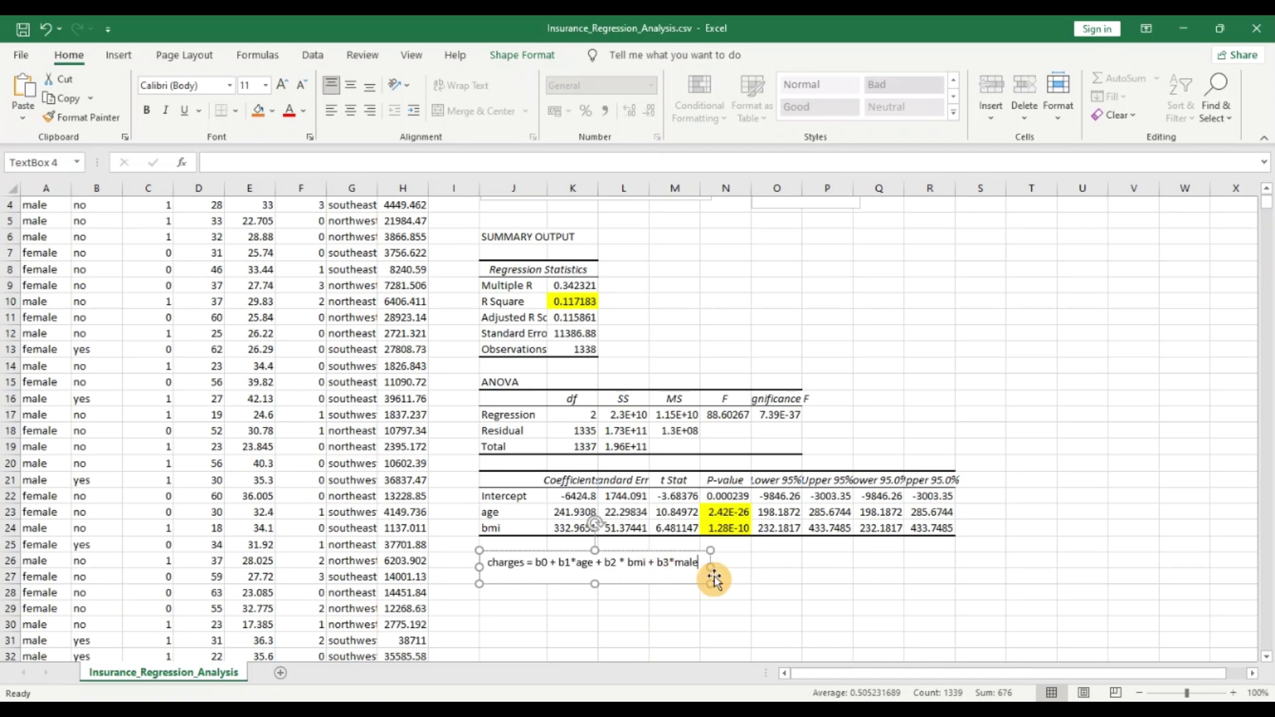
{"action": "left_click", "coordinate": [527, 610]}
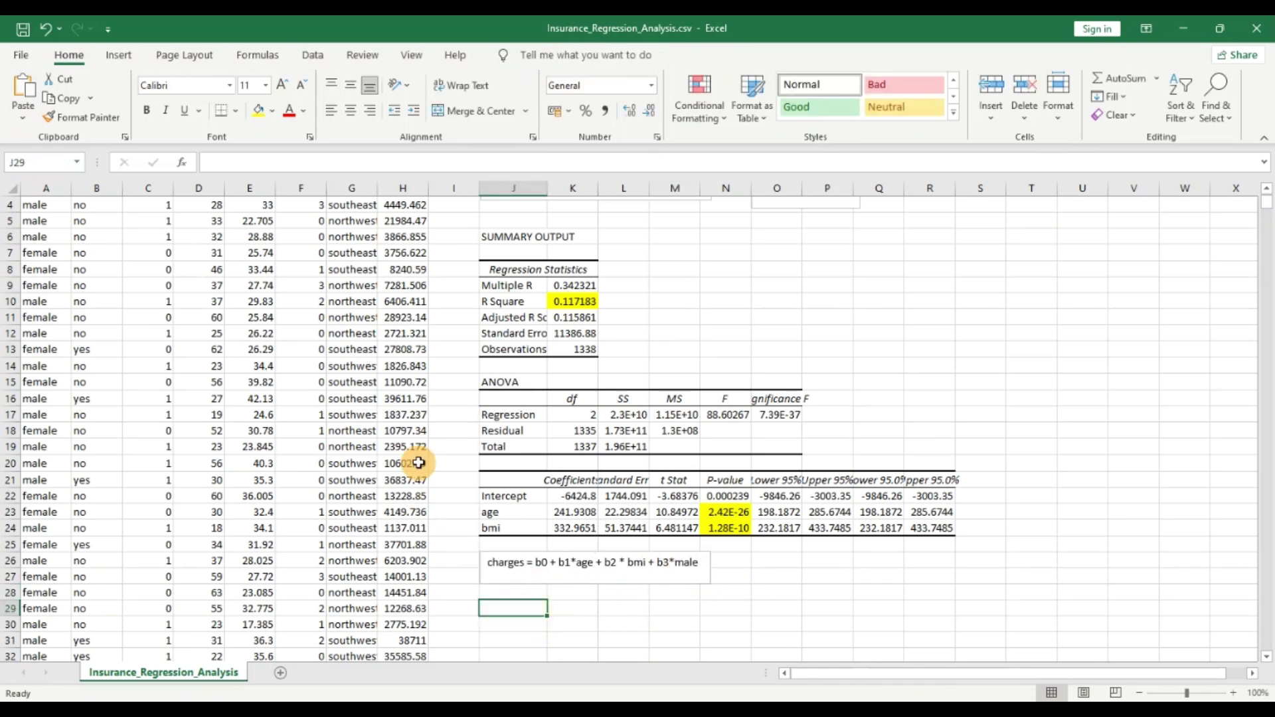
Start a new Regression analysis and set the input Y range to the charges column, $H$1:$H$1339.
{"action": "scroll", "coordinate": [425, 458], "scroll_direction": "up", "scroll_amount": 1}
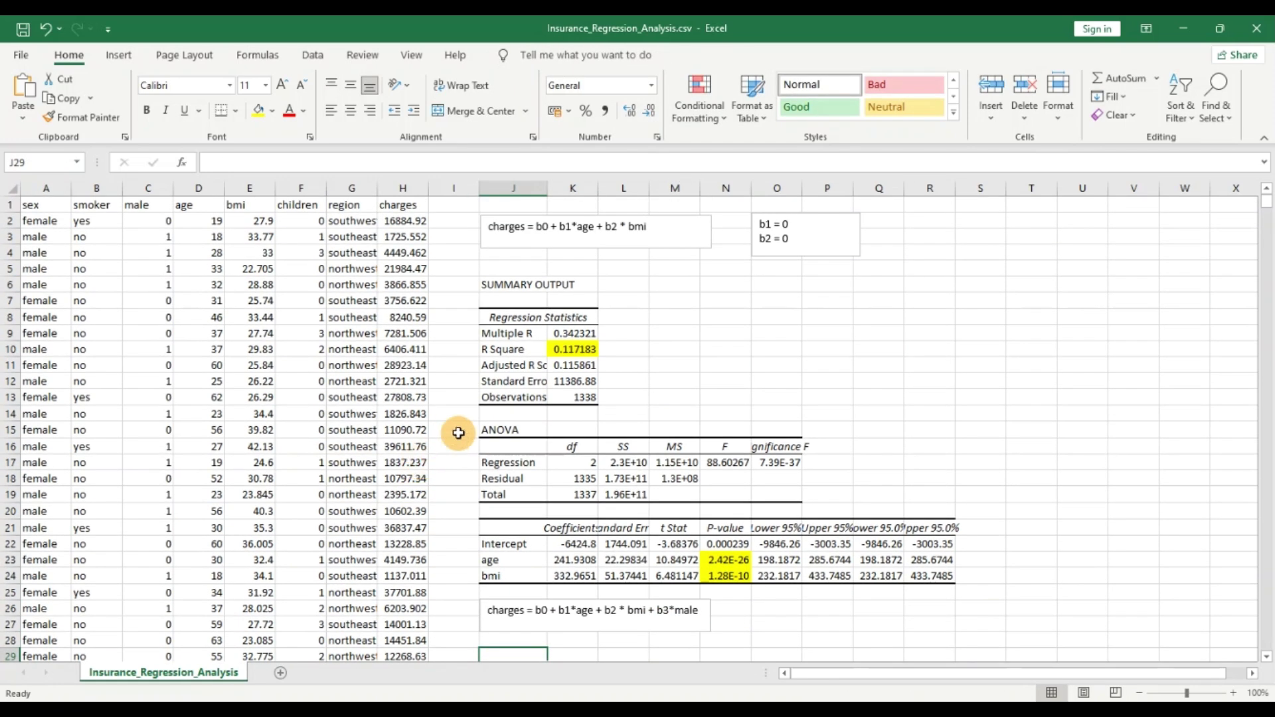
{"action": "scroll", "coordinate": [458, 433], "scroll_direction": "down", "scroll_amount": 1}
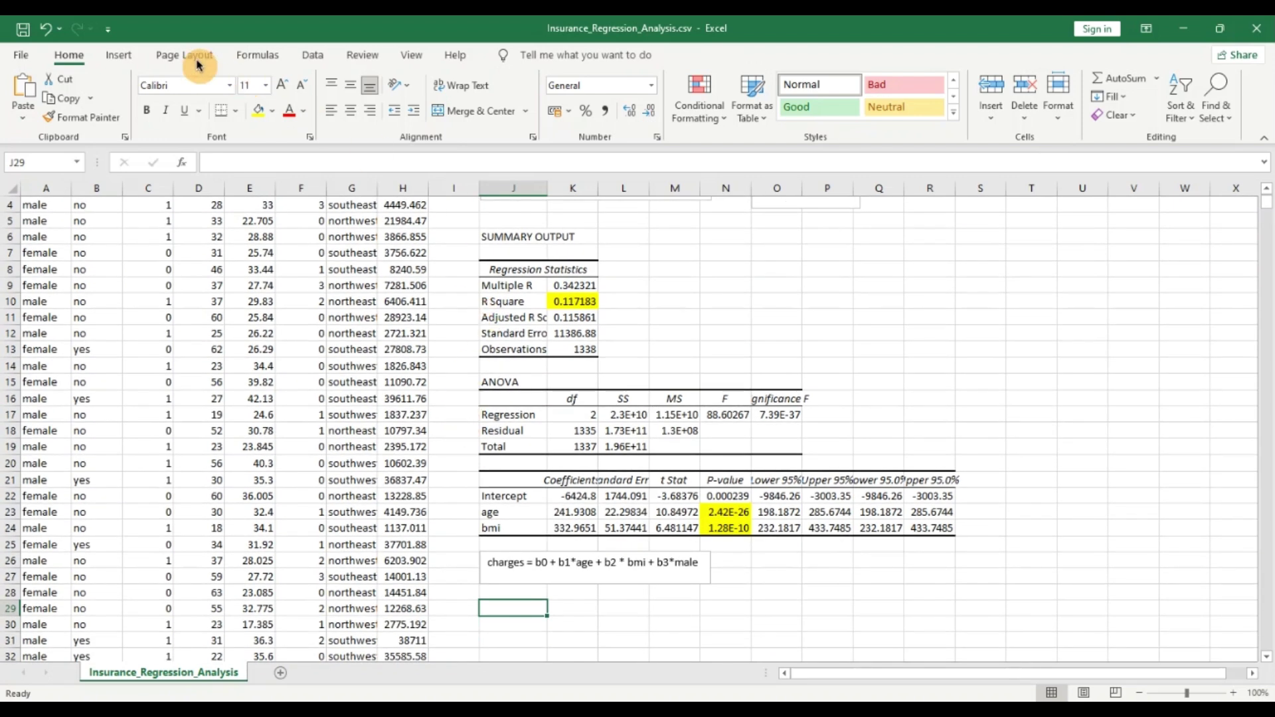
{"action": "left_click", "coordinate": [313, 56]}
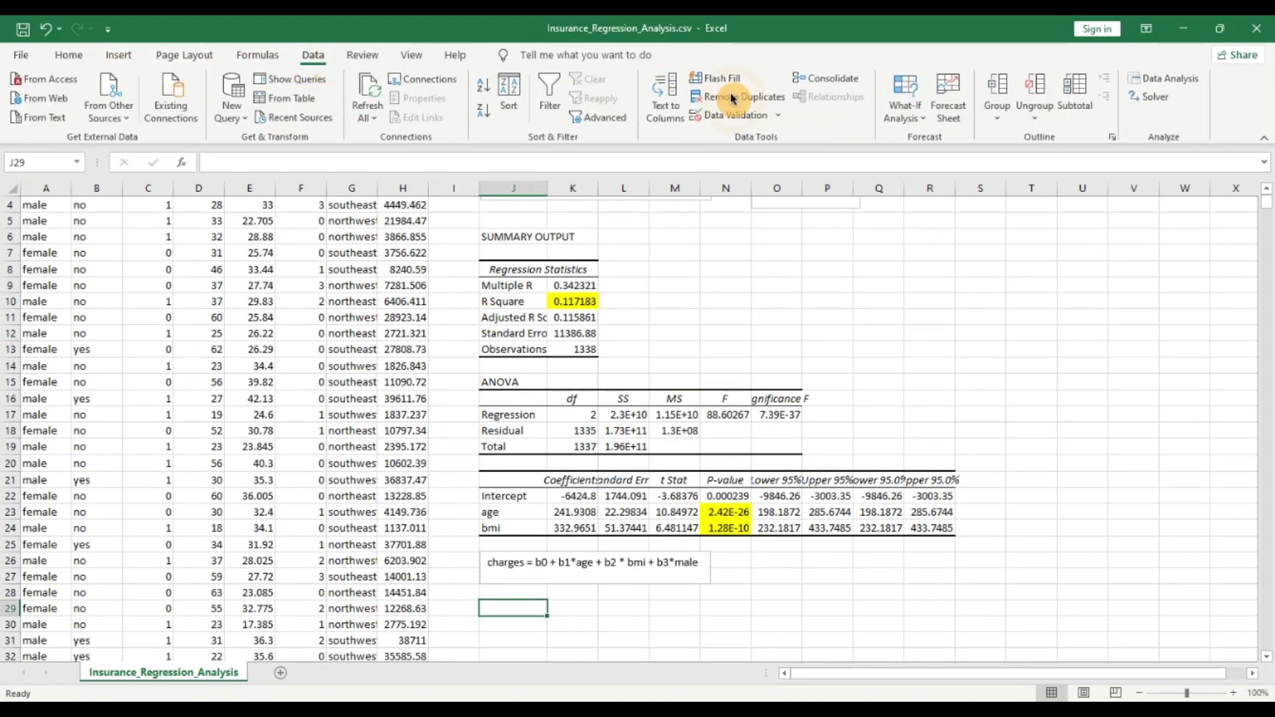
{"action": "left_click", "coordinate": [1171, 79]}
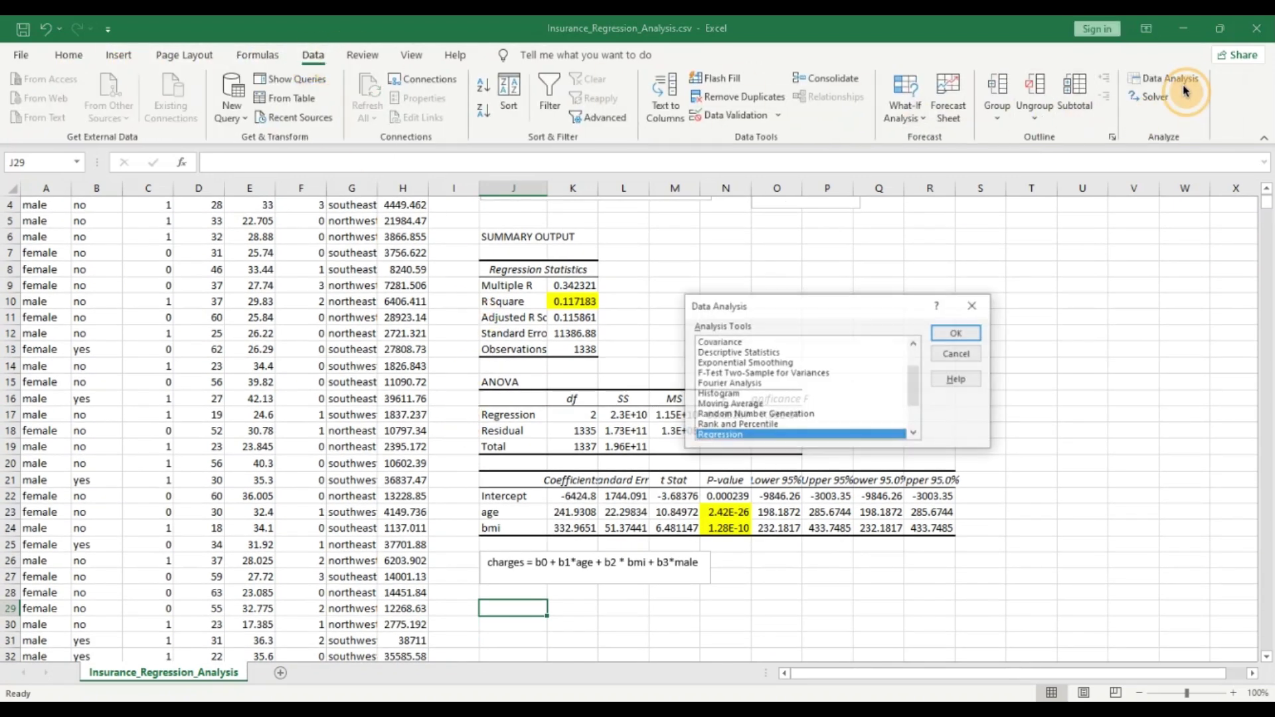
{"action": "left_click", "coordinate": [954, 334]}
{"action": "left_click_drag", "start_coordinate": [885, 273], "coordinate": [841, 272]}
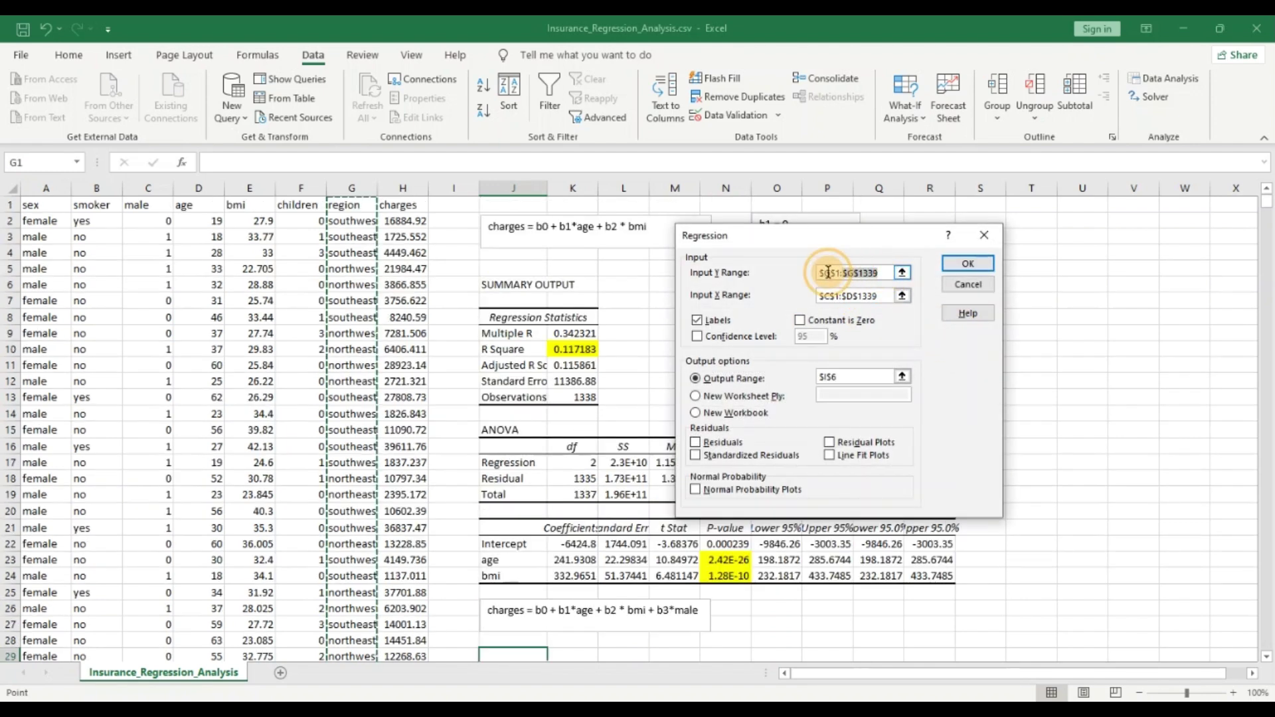
{"action": "left_click", "coordinate": [393, 205]}
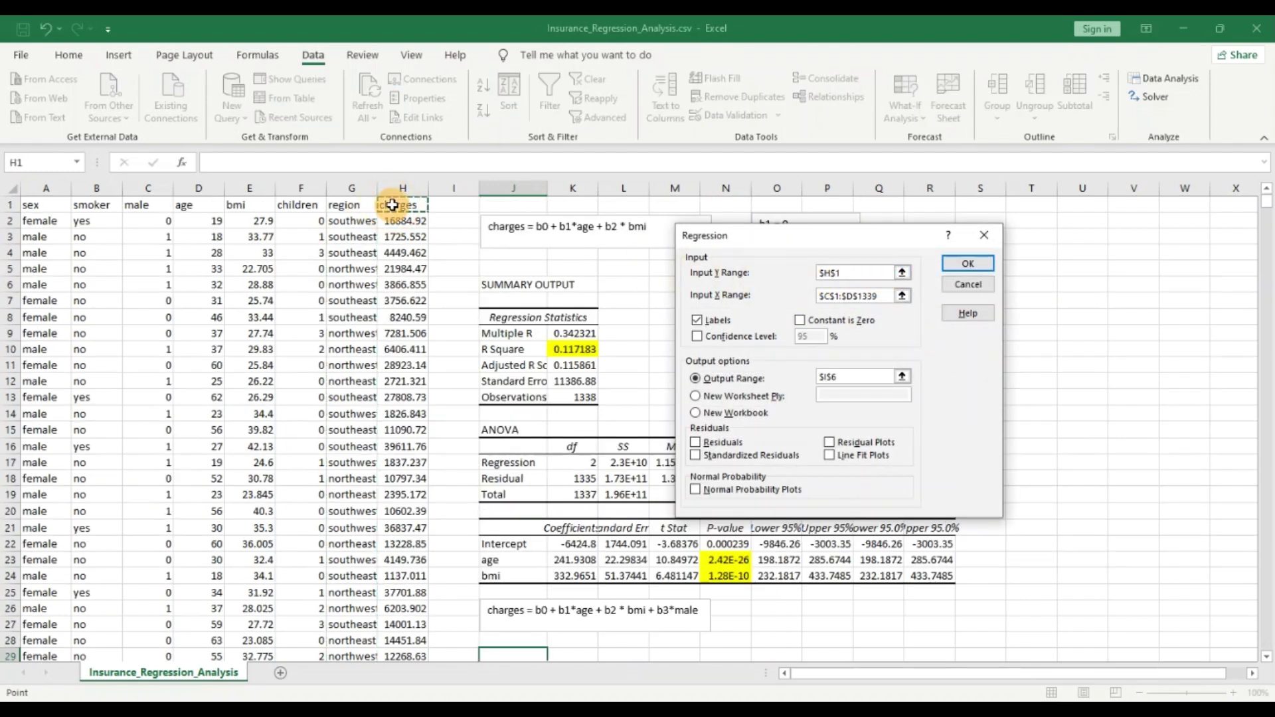
{"action": "key", "text": "ctrl+shift+Down"}
Set the input X range to the male, age and bmi columns, $C$1:$E$1339, and run the regression with output at J29.
{"action": "left_click", "coordinate": [863, 298]}
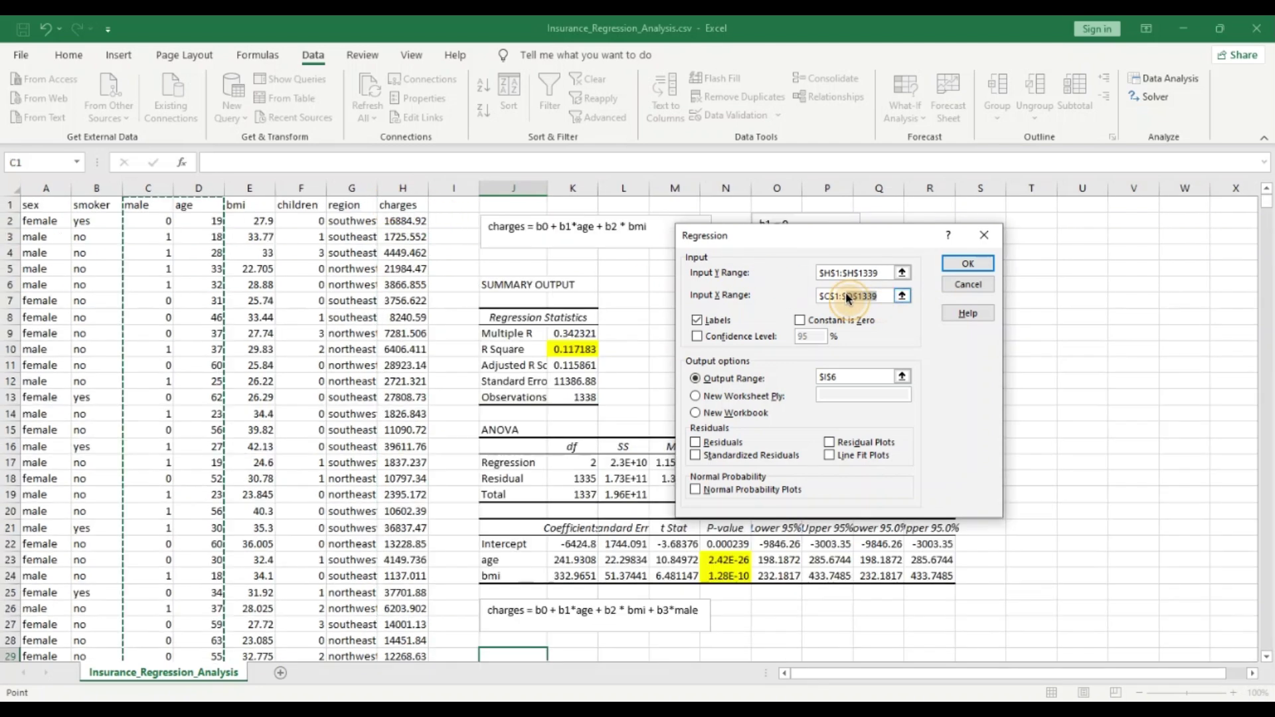
{"action": "left_click", "coordinate": [152, 207]}
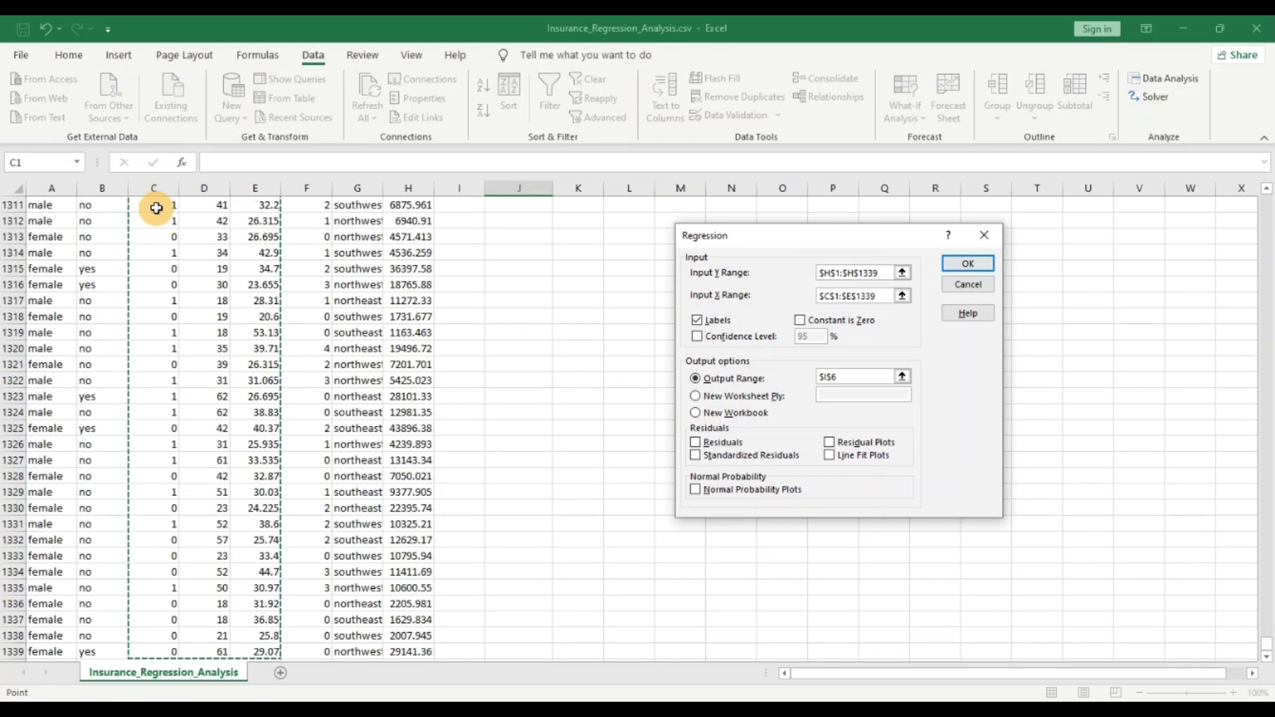
{"action": "left_click", "coordinate": [852, 377]}
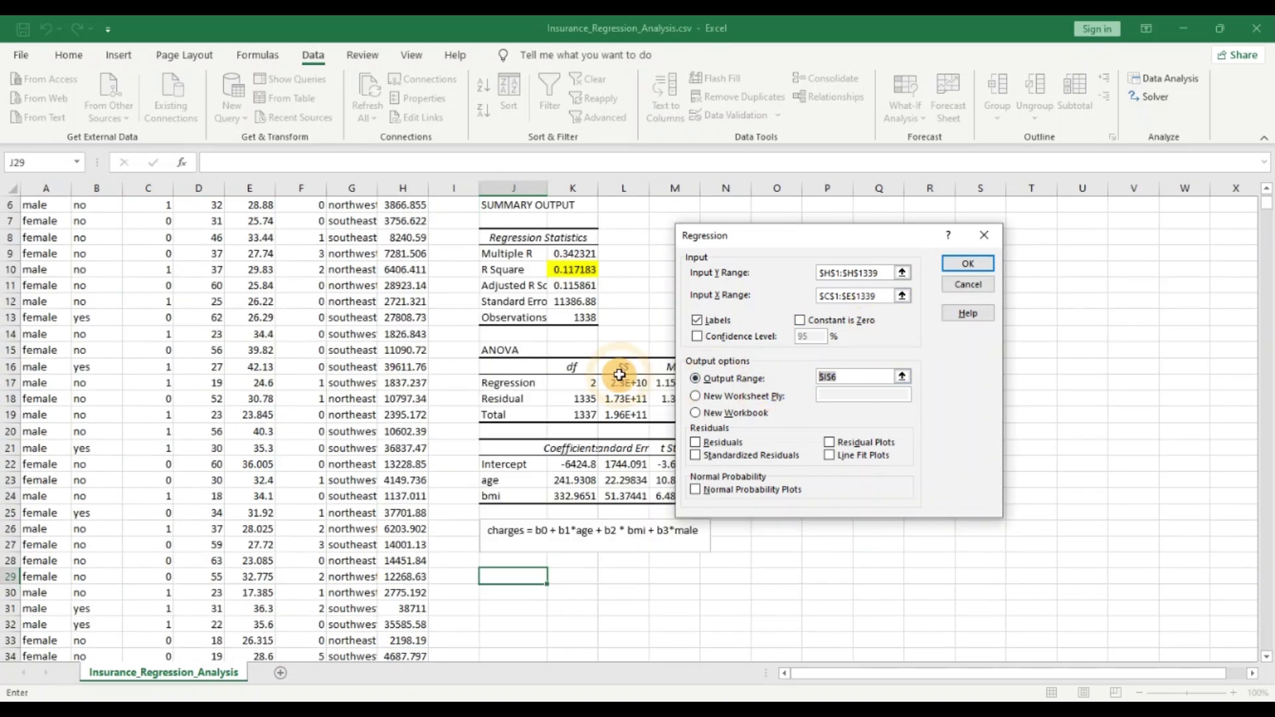
{"action": "left_click", "coordinate": [513, 576]}
{"action": "left_click", "coordinate": [968, 263]}
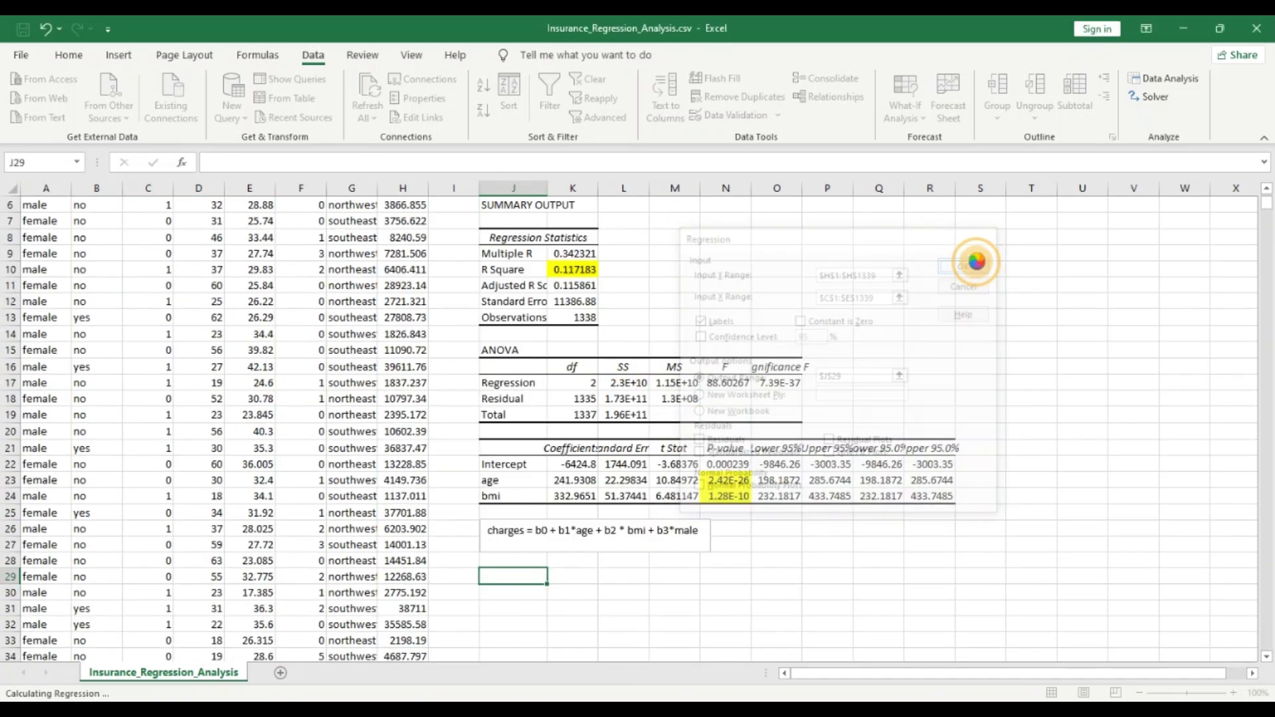
Fill the P-values of male, age and bmi in the new regression output (N46:N48) with yellow.
{"action": "scroll", "coordinate": [914, 304], "scroll_direction": "down", "scroll_amount": 1}
{"action": "scroll", "coordinate": [913, 305], "scroll_direction": "down", "scroll_amount": 2}
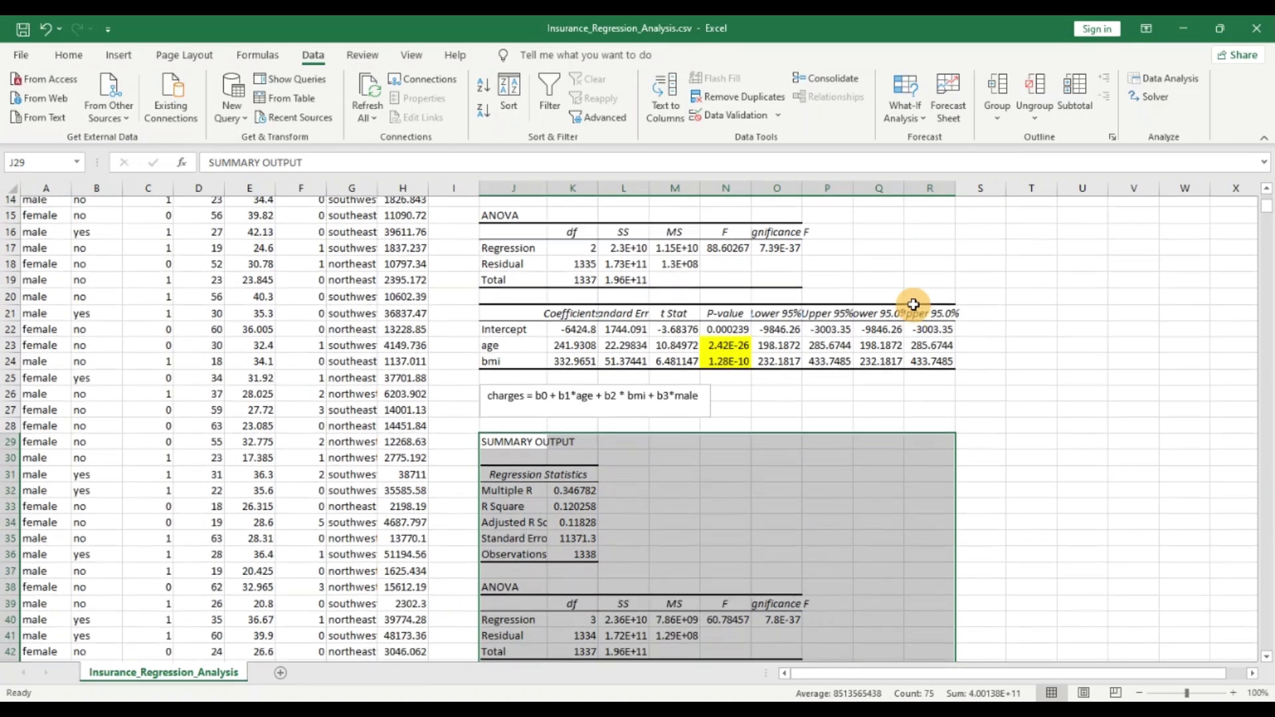
{"action": "left_click", "coordinate": [573, 497]}
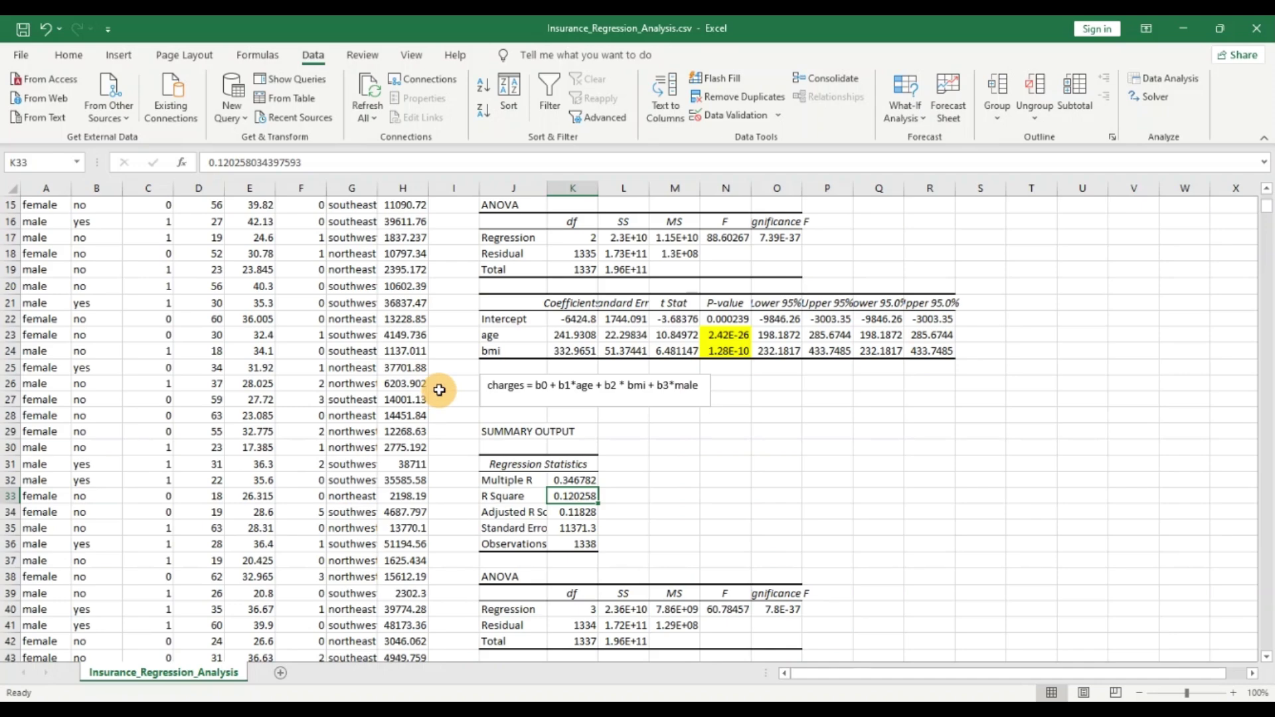
{"action": "scroll", "coordinate": [439, 390], "scroll_direction": "up", "scroll_amount": 5}
{"action": "scroll", "coordinate": [498, 408], "scroll_direction": "down", "scroll_amount": 7}
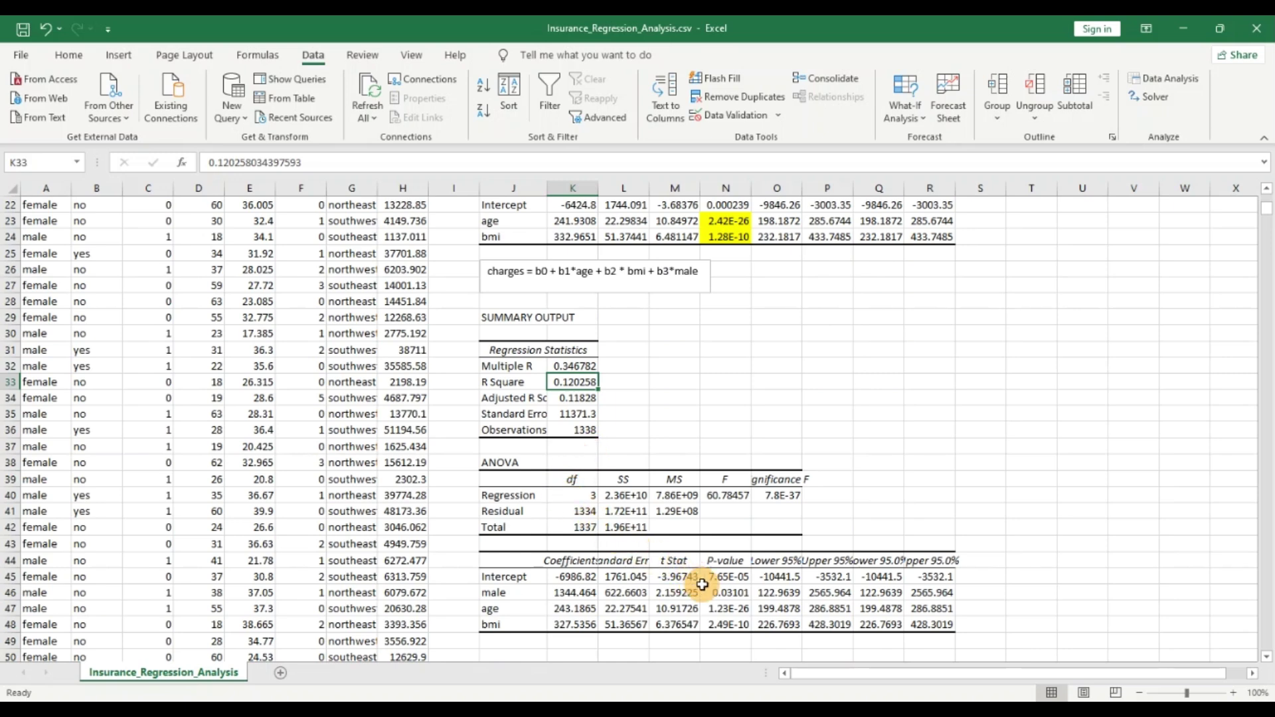
{"action": "left_click_drag", "start_coordinate": [714, 592], "coordinate": [712, 623]}
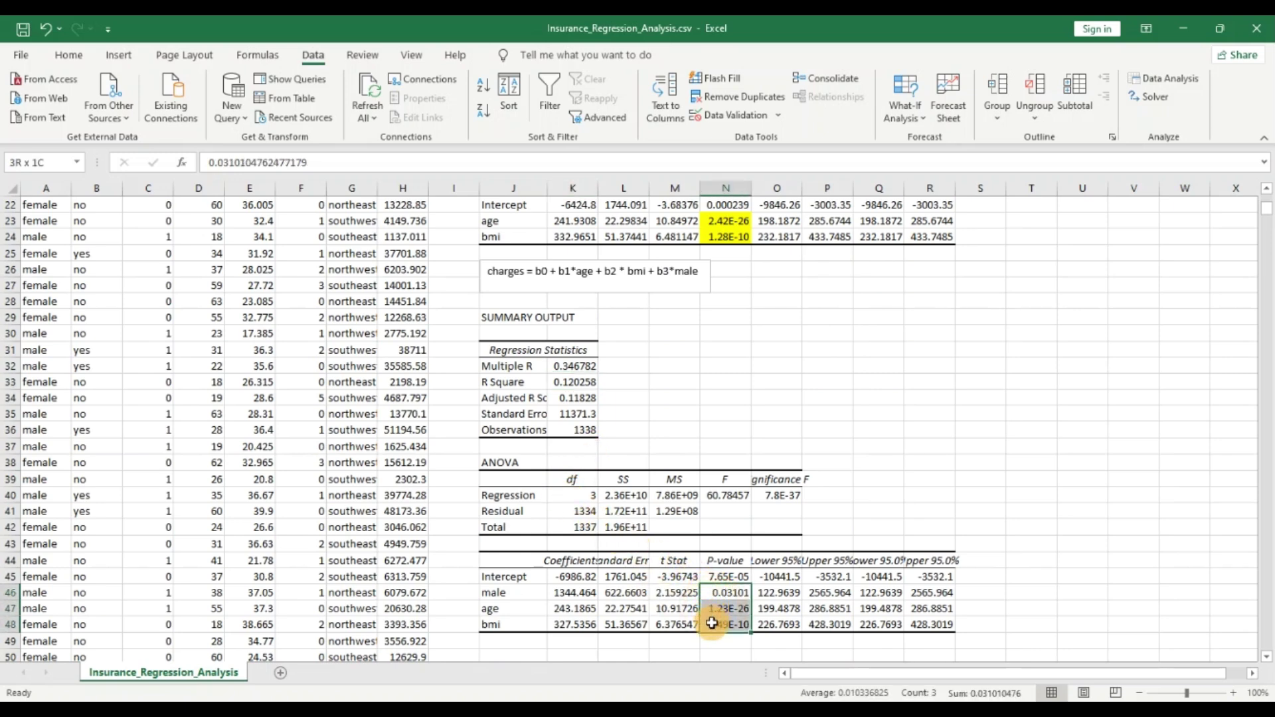
{"action": "left_click", "coordinate": [70, 57]}
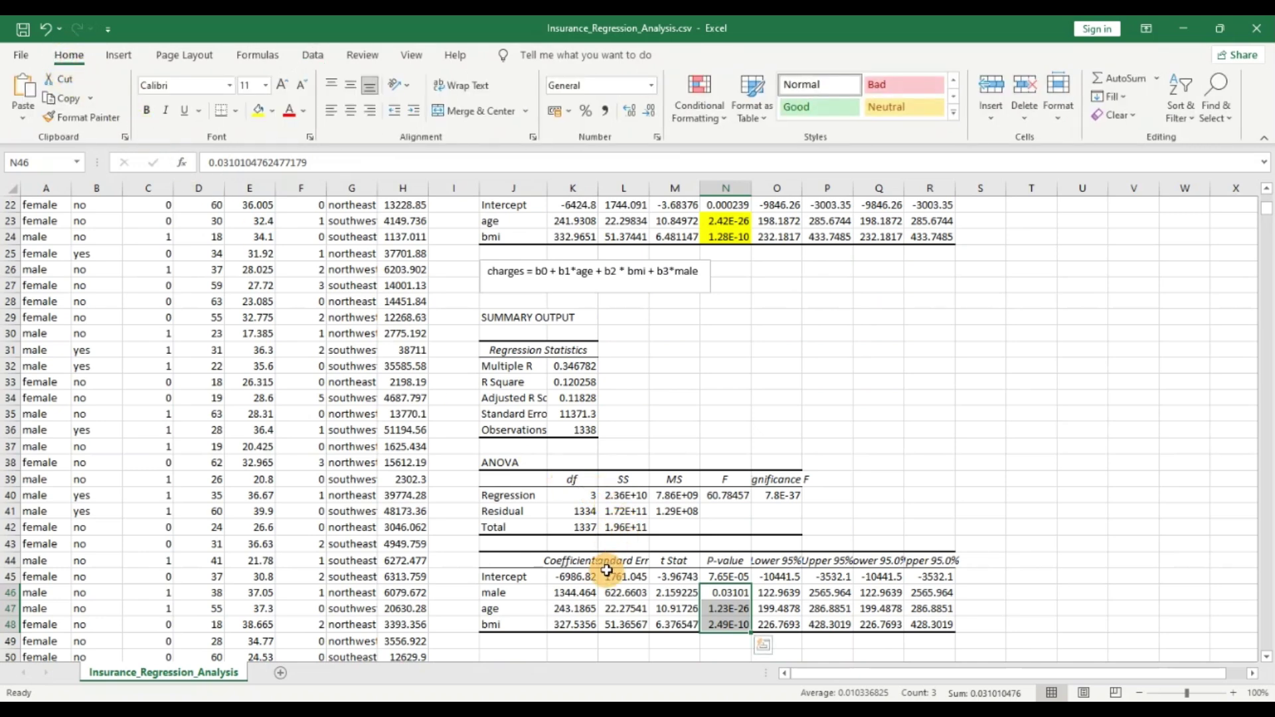
{"action": "left_click", "coordinate": [258, 110]}
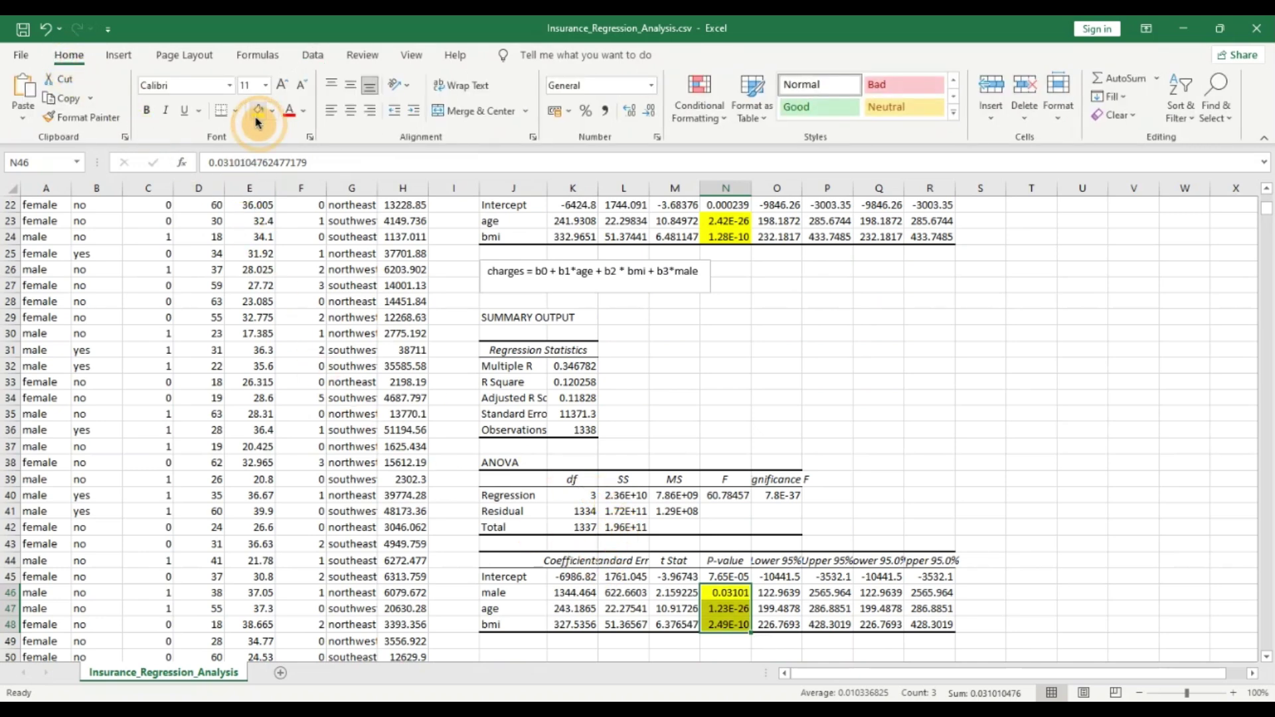
Check the P-values of age, bmi and male in the new coefficients table for statistical significance.
{"action": "left_click", "coordinate": [704, 604]}
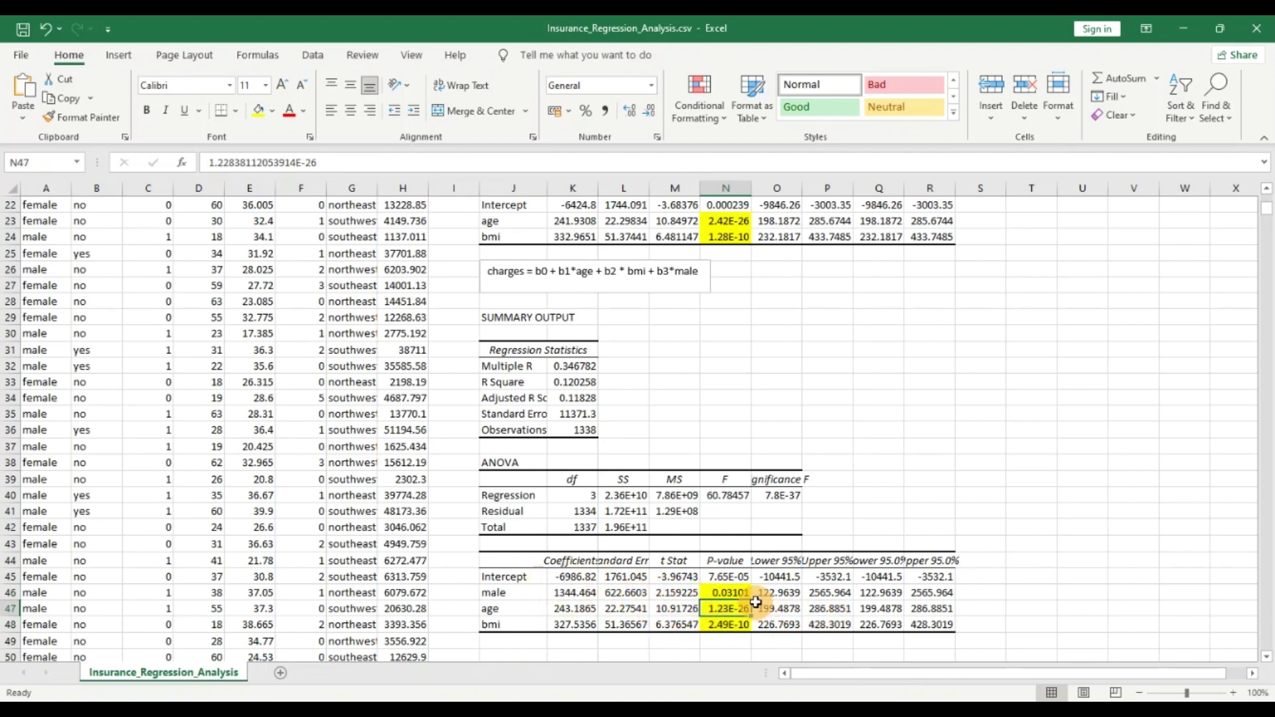
{"action": "left_click", "coordinate": [719, 628]}
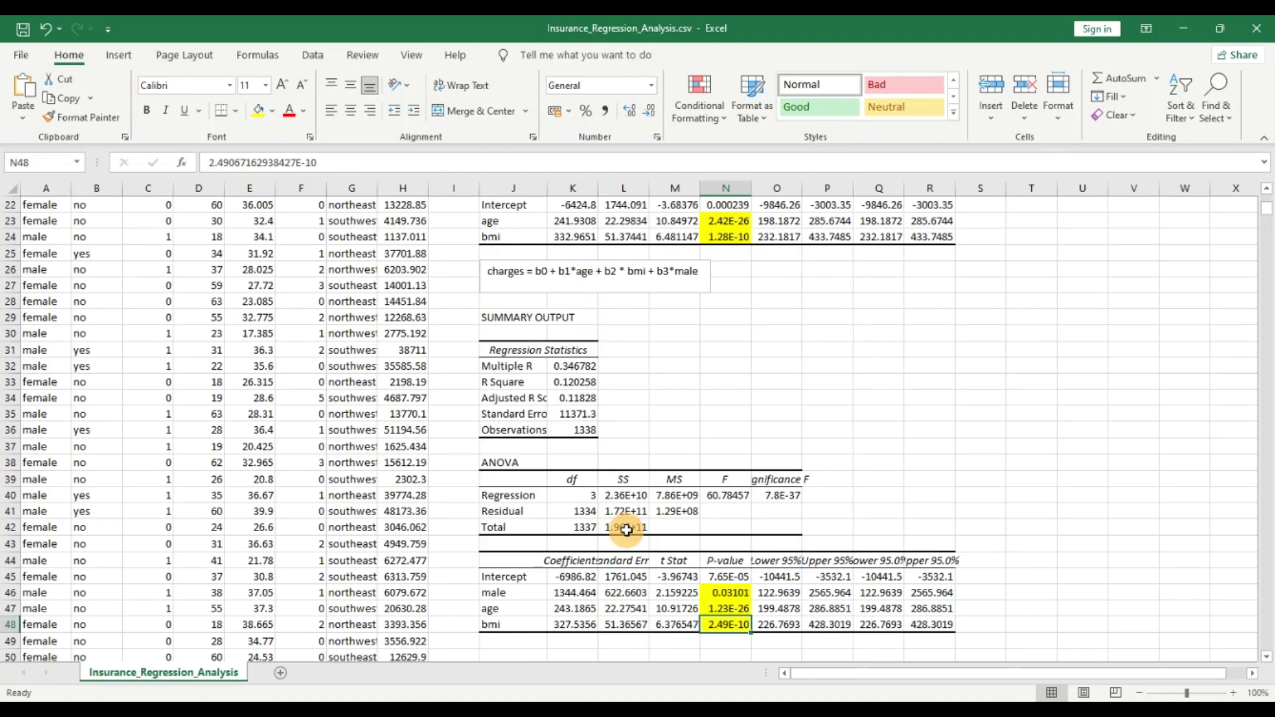
{"action": "scroll", "coordinate": [663, 528], "scroll_direction": "down", "scroll_amount": 1}
{"action": "scroll", "coordinate": [663, 528], "scroll_direction": "down", "scroll_amount": 1}
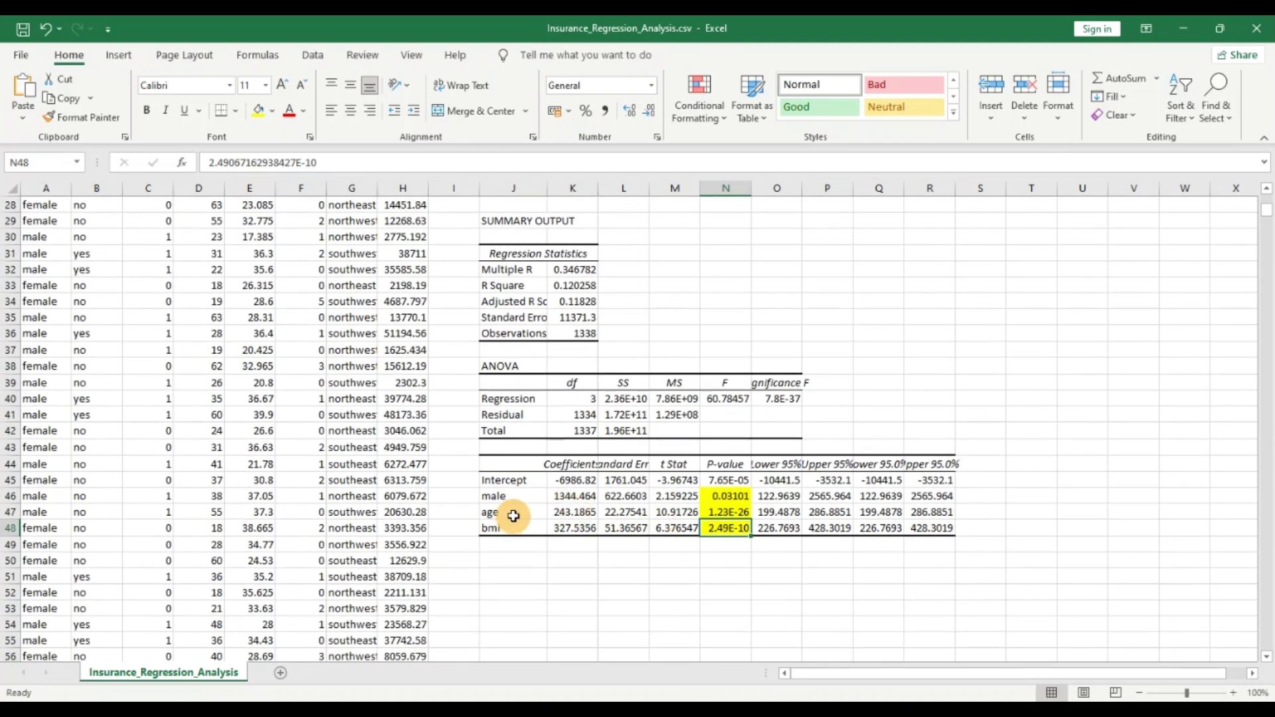
{"action": "left_click", "coordinate": [513, 516]}
{"action": "left_click", "coordinate": [513, 530]}
{"action": "left_click", "coordinate": [515, 498]}
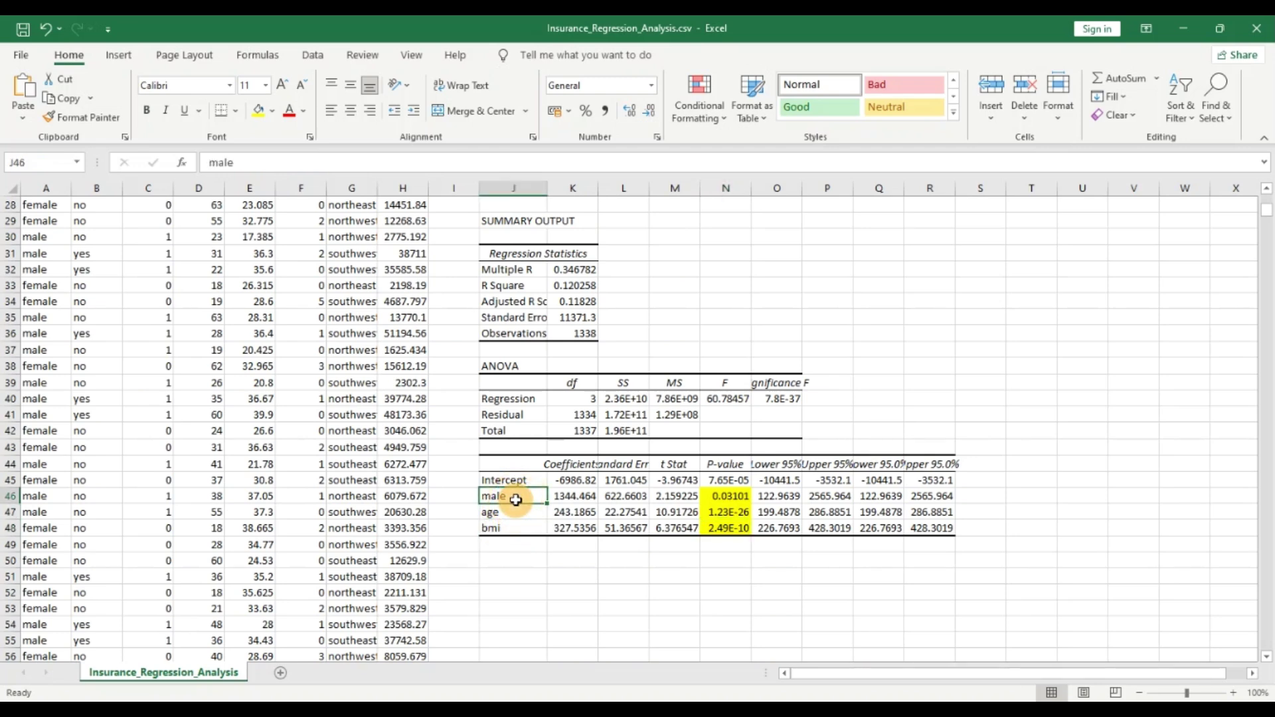
Examine the male coefficient against the female baseline, and the new model's R Square for its male, age and bmi predictors.
{"action": "scroll", "coordinate": [526, 510], "scroll_direction": "up", "scroll_amount": 1}
{"action": "scroll", "coordinate": [526, 510], "scroll_direction": "up", "scroll_amount": 4}
{"action": "scroll", "coordinate": [526, 510], "scroll_direction": "down", "scroll_amount": 4}
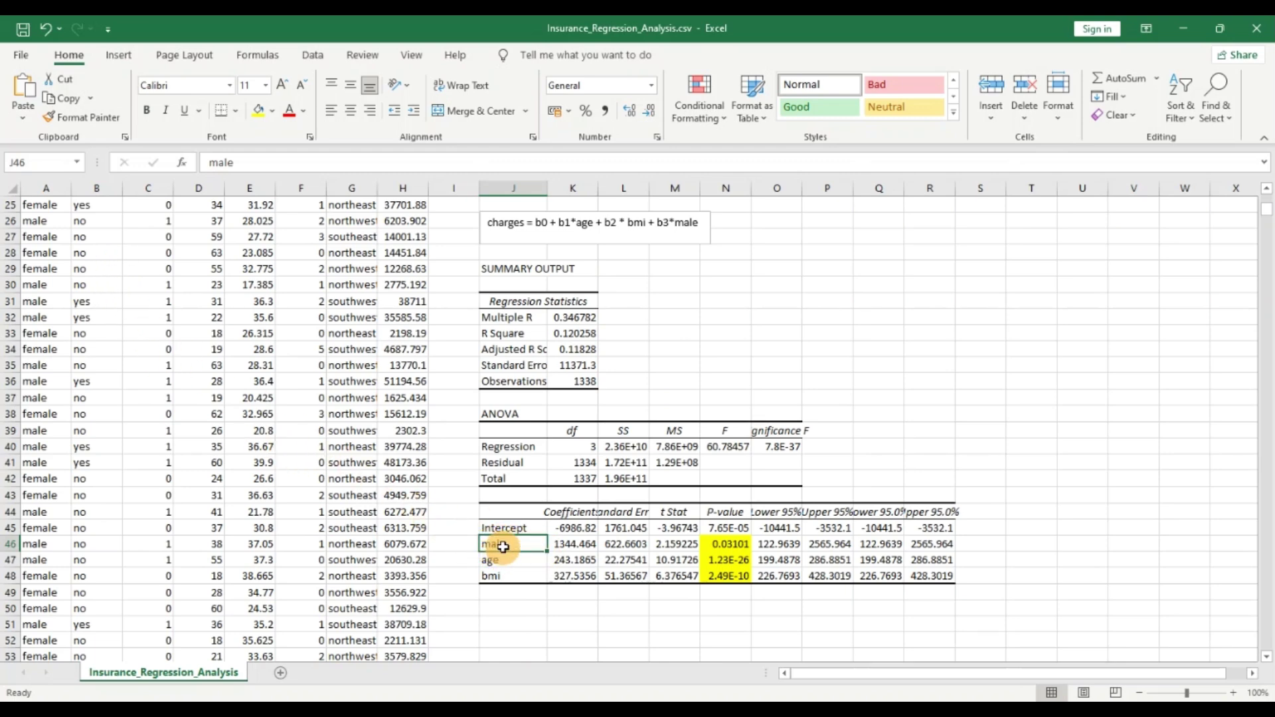
{"action": "left_click", "coordinate": [41, 237]}
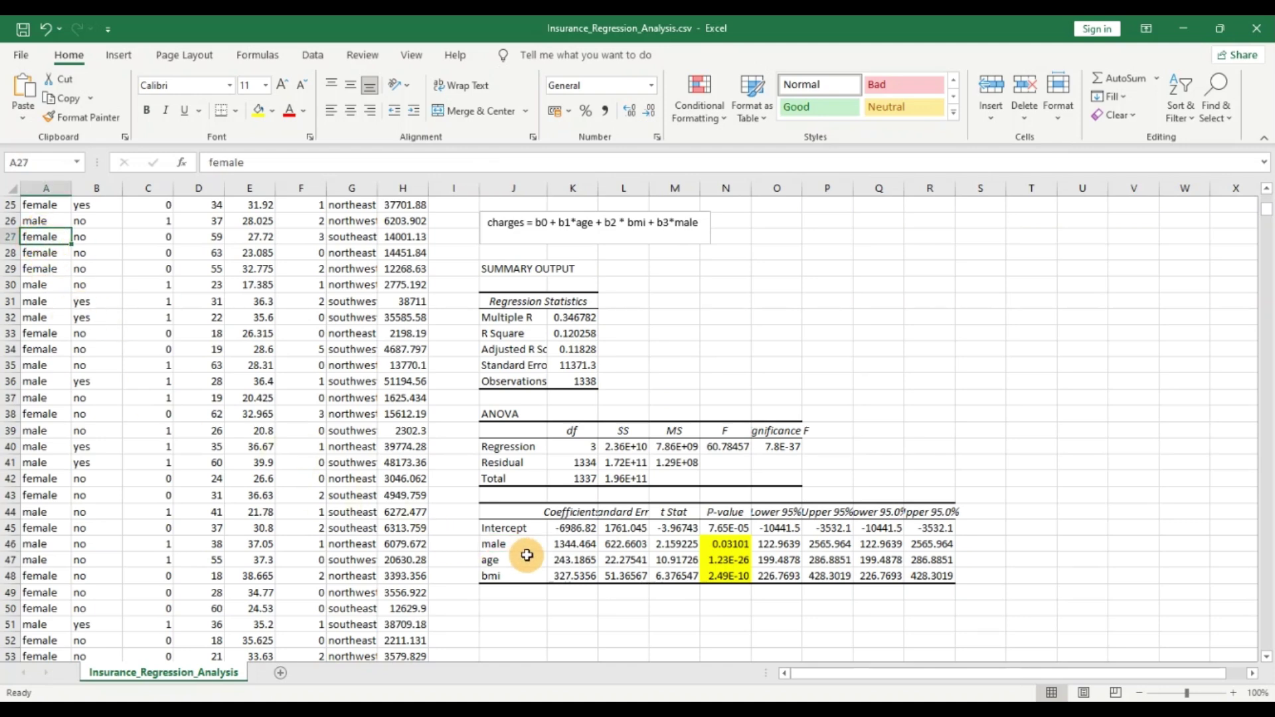
{"action": "left_click", "coordinate": [566, 544]}
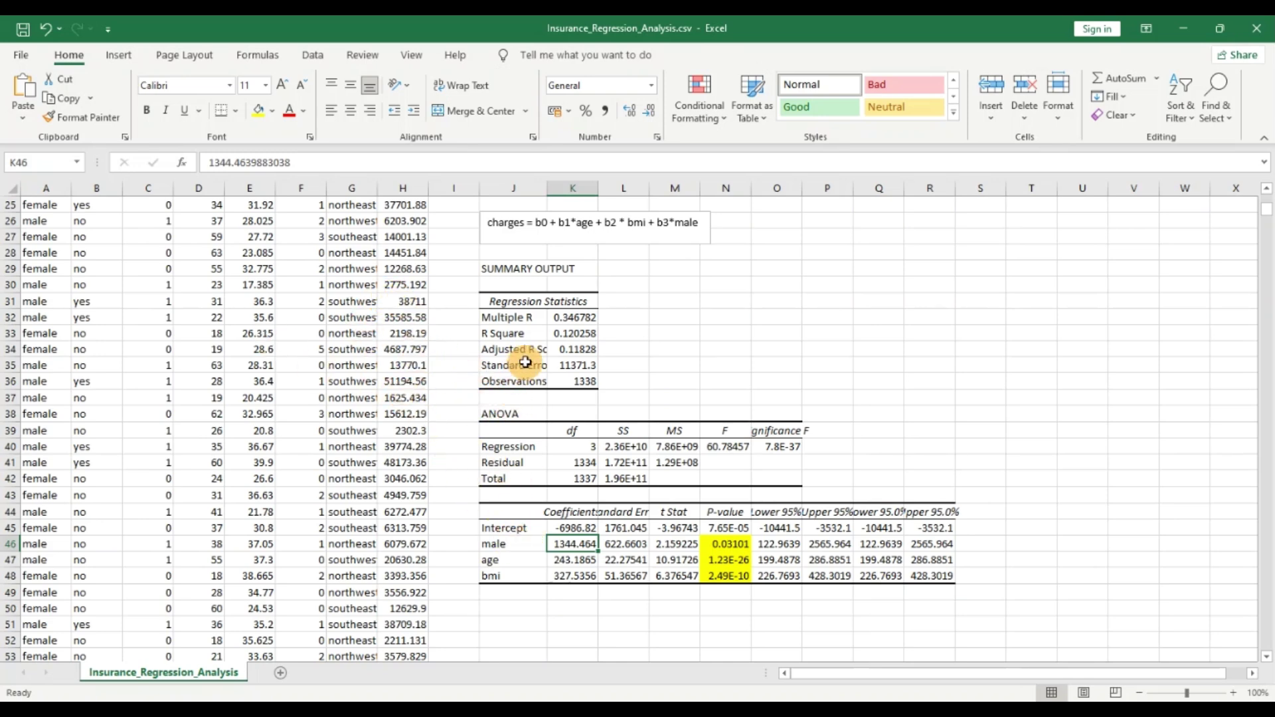
{"action": "left_click", "coordinate": [578, 334]}
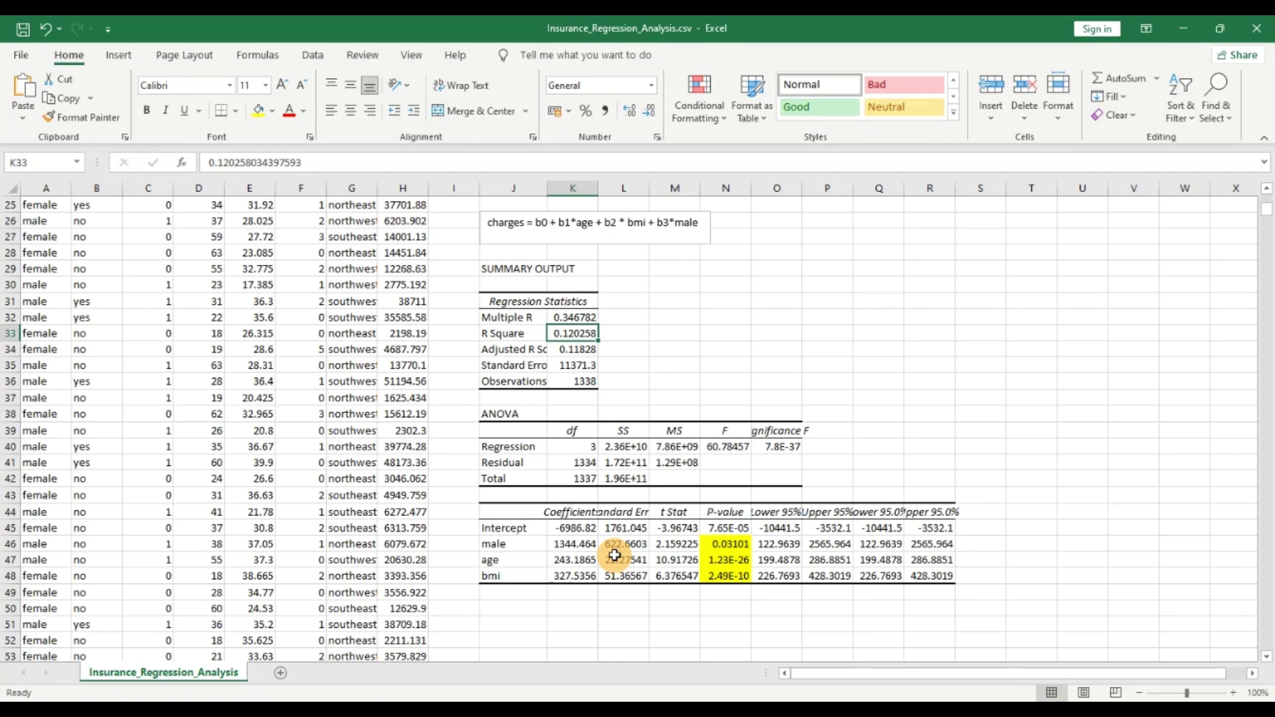
{"action": "left_click", "coordinate": [498, 546]}
{"action": "left_click", "coordinate": [501, 575]}
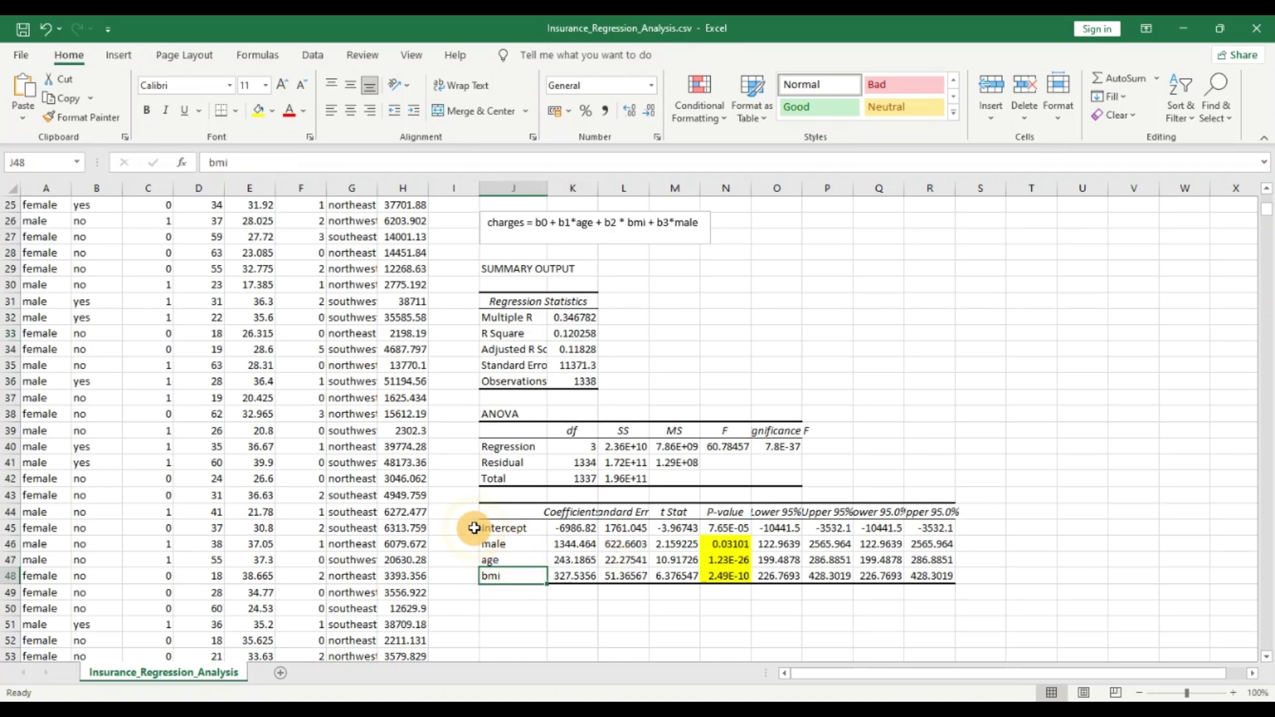
Compare the two regression outputs and review the male and age rows and the age coefficient in the new model.
{"action": "scroll", "coordinate": [412, 408], "scroll_direction": "up", "scroll_amount": 4}
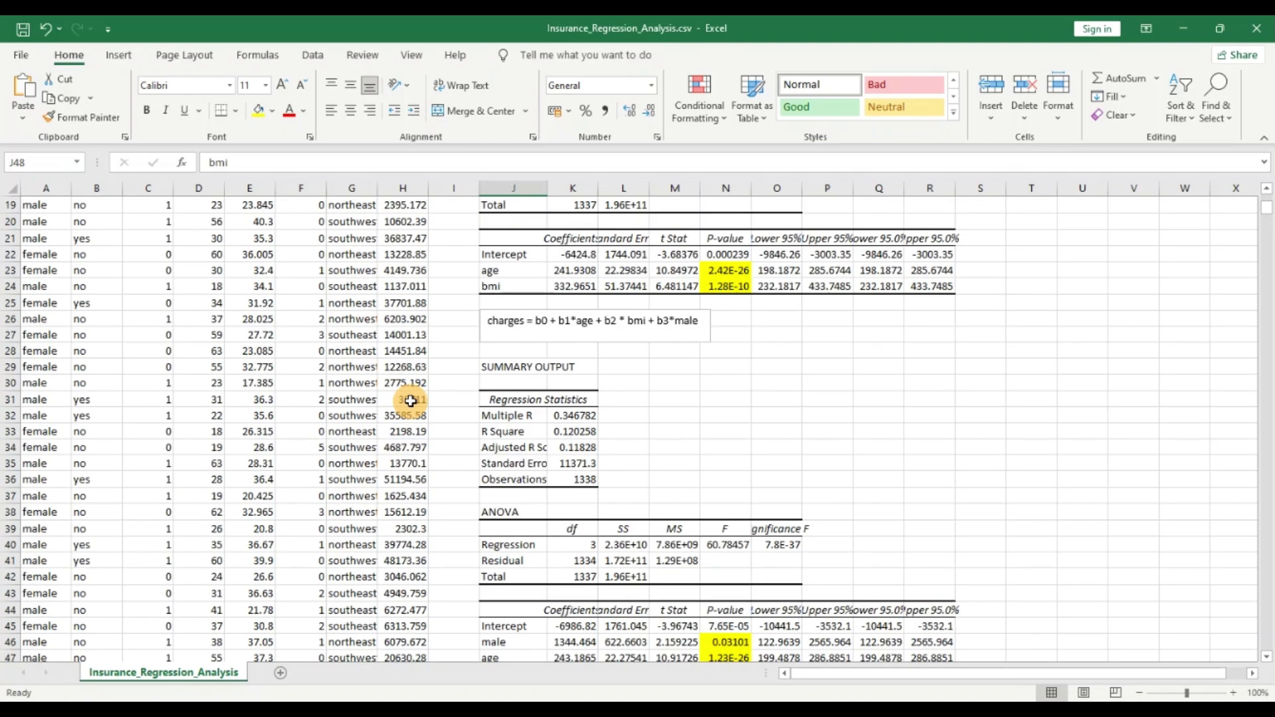
{"action": "scroll", "coordinate": [412, 242], "scroll_direction": "up", "scroll_amount": 4}
{"action": "scroll", "coordinate": [419, 286], "scroll_direction": "down", "scroll_amount": 6}
{"action": "scroll", "coordinate": [425, 322], "scroll_direction": "down", "scroll_amount": 4}
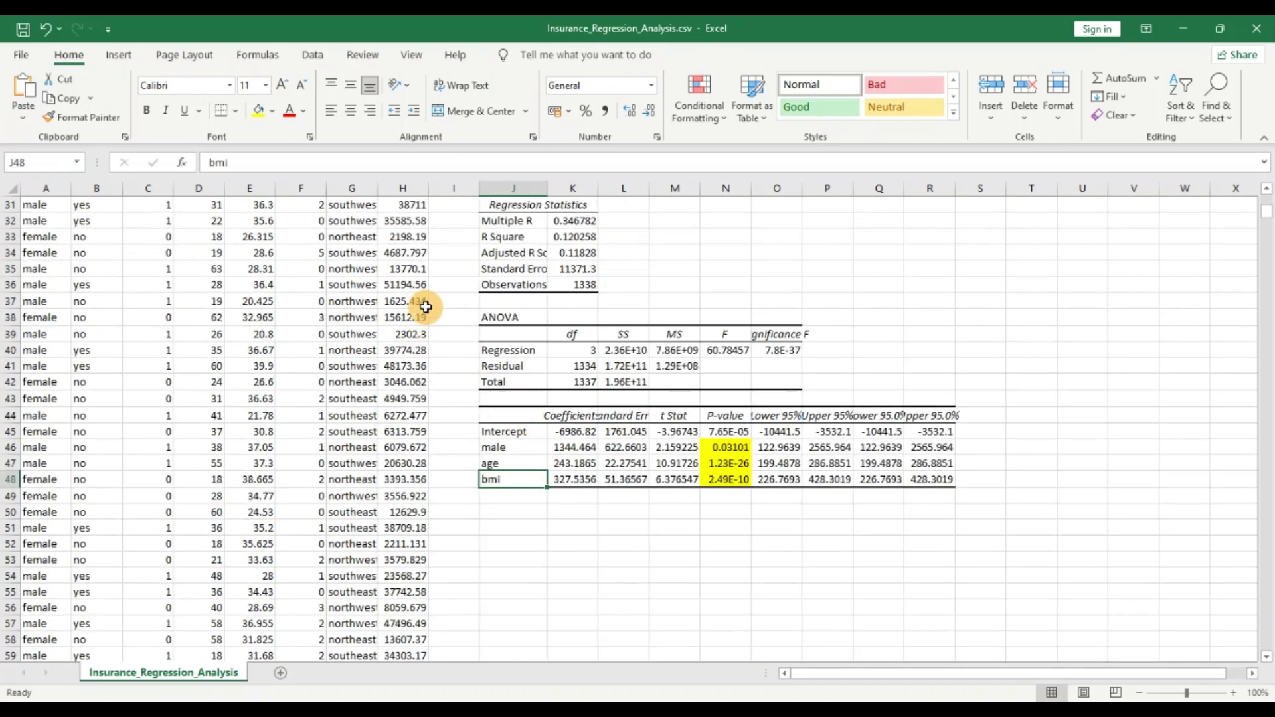
{"action": "scroll", "coordinate": [427, 302], "scroll_direction": "down", "scroll_amount": 6}
{"action": "scroll", "coordinate": [438, 312], "scroll_direction": "up", "scroll_amount": 4}
{"action": "scroll", "coordinate": [446, 321], "scroll_direction": "down", "scroll_amount": 4}
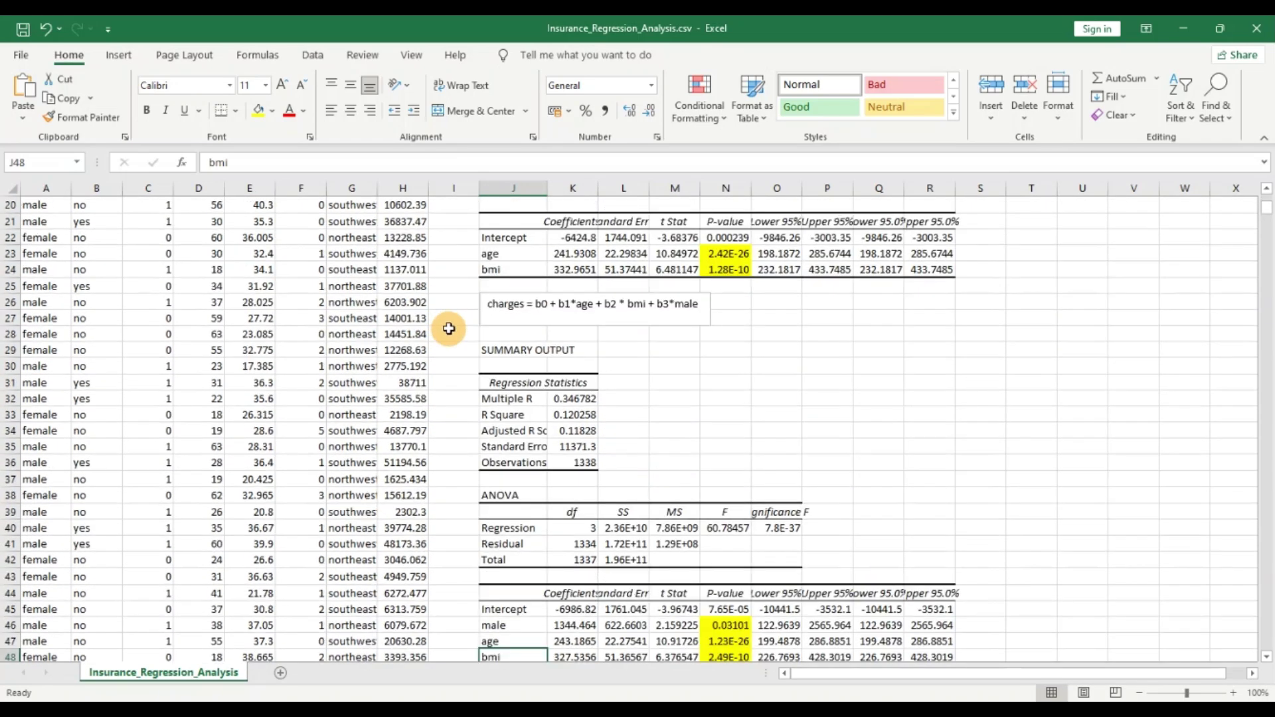
{"action": "scroll", "coordinate": [449, 328], "scroll_direction": "up", "scroll_amount": 6}
{"action": "left_click", "coordinate": [495, 447]}
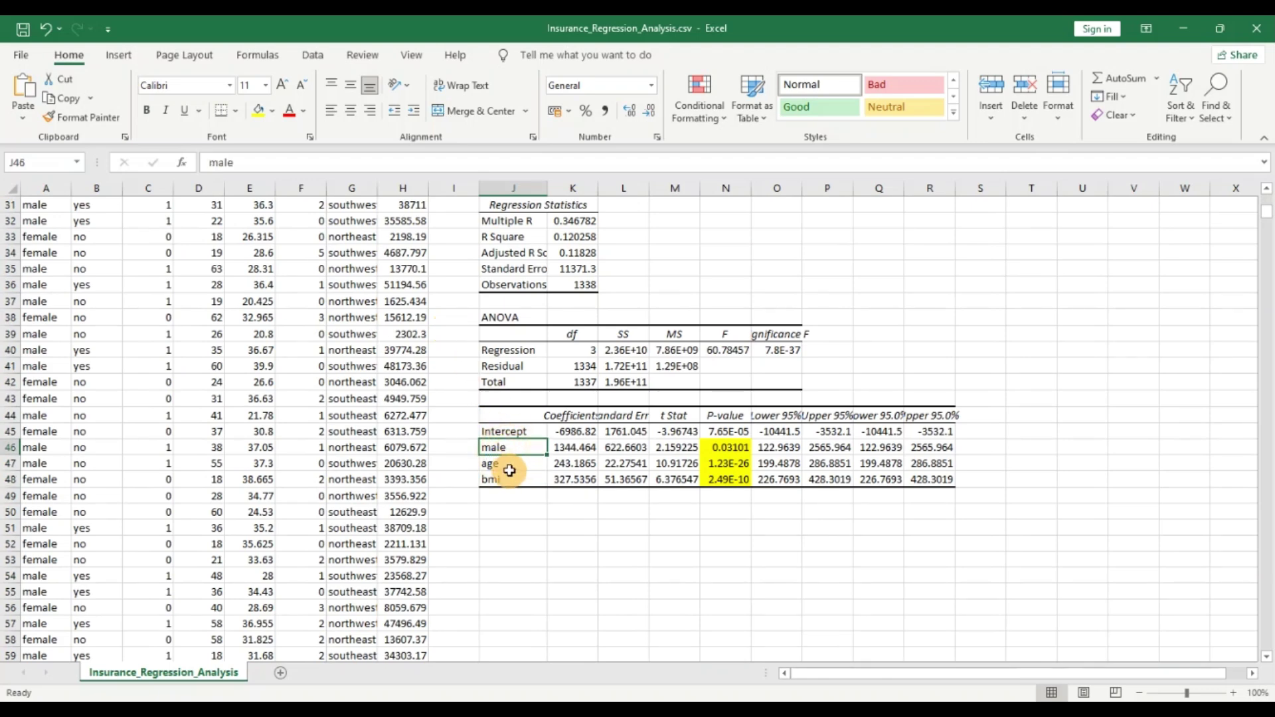
{"action": "left_click", "coordinate": [509, 463]}
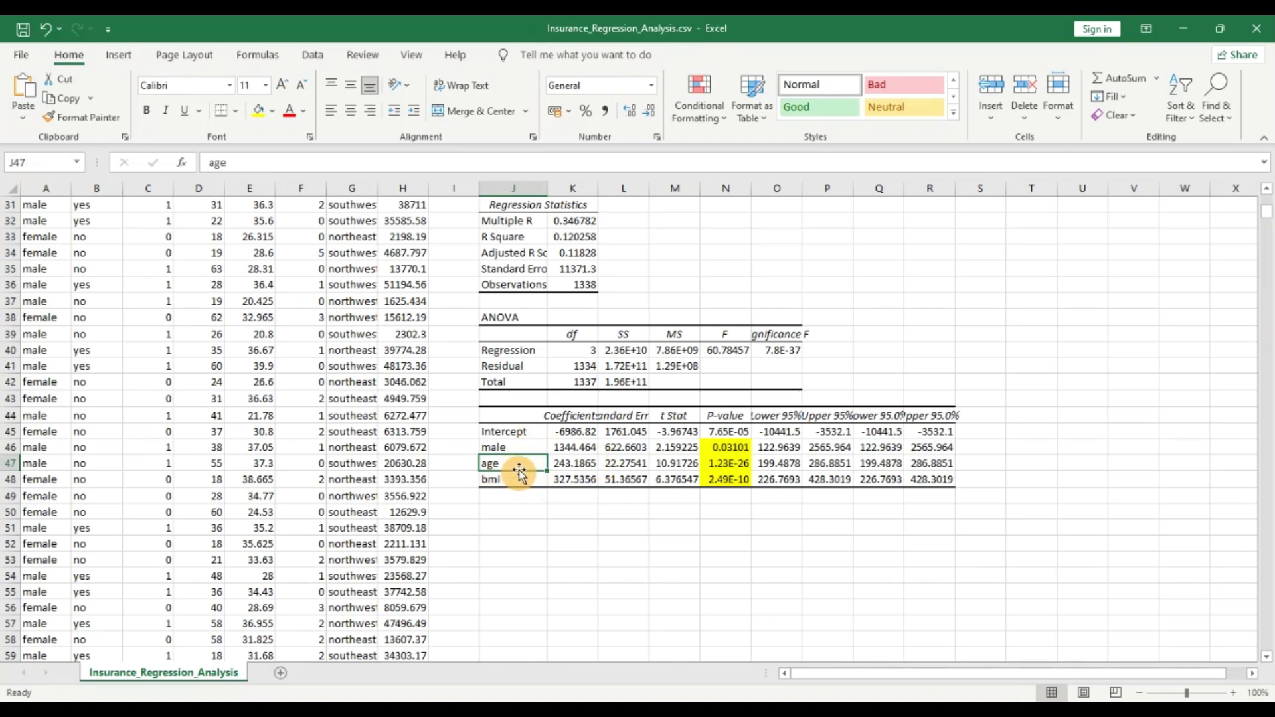
{"action": "left_click", "coordinate": [559, 469]}
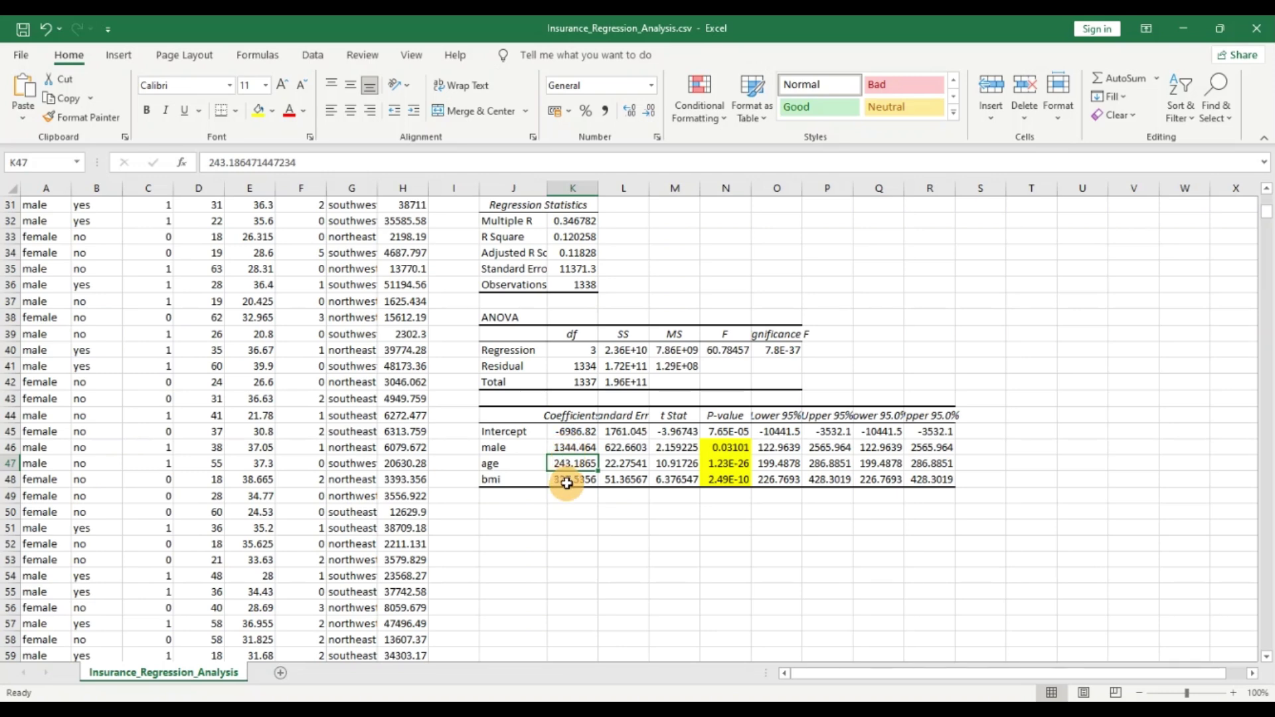
{"action": "left_click", "coordinate": [517, 450]}
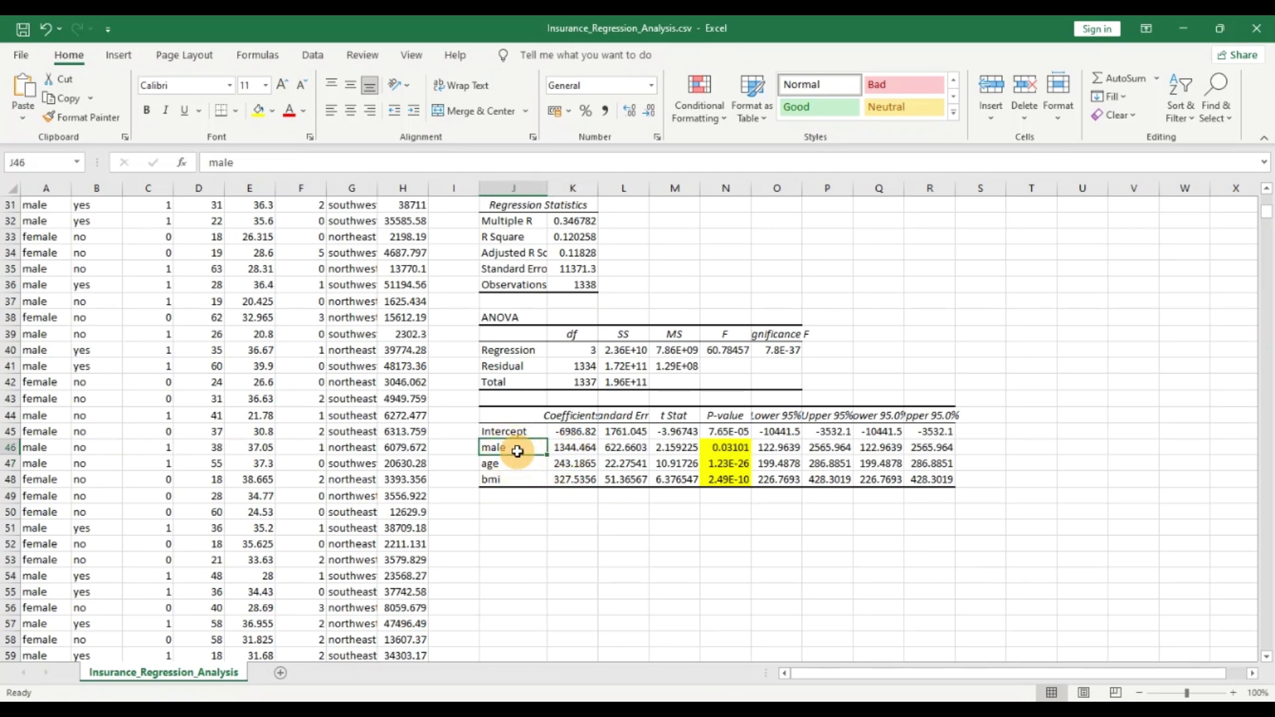